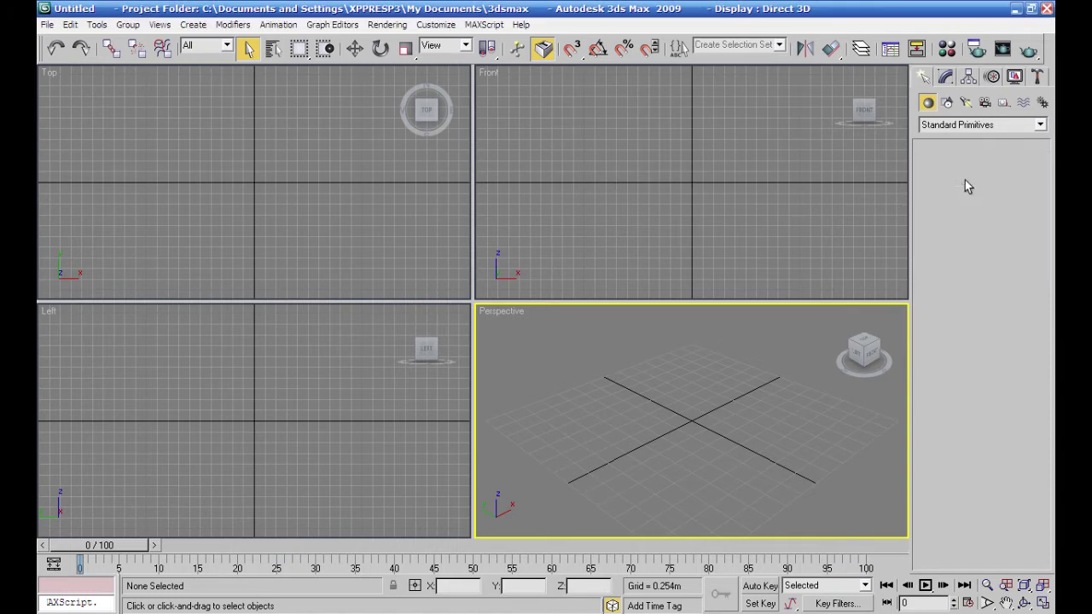
Create a box in the Top viewport about 4.69 m long, 3.19 m wide and 2.06 m high.
left_click(967, 183)
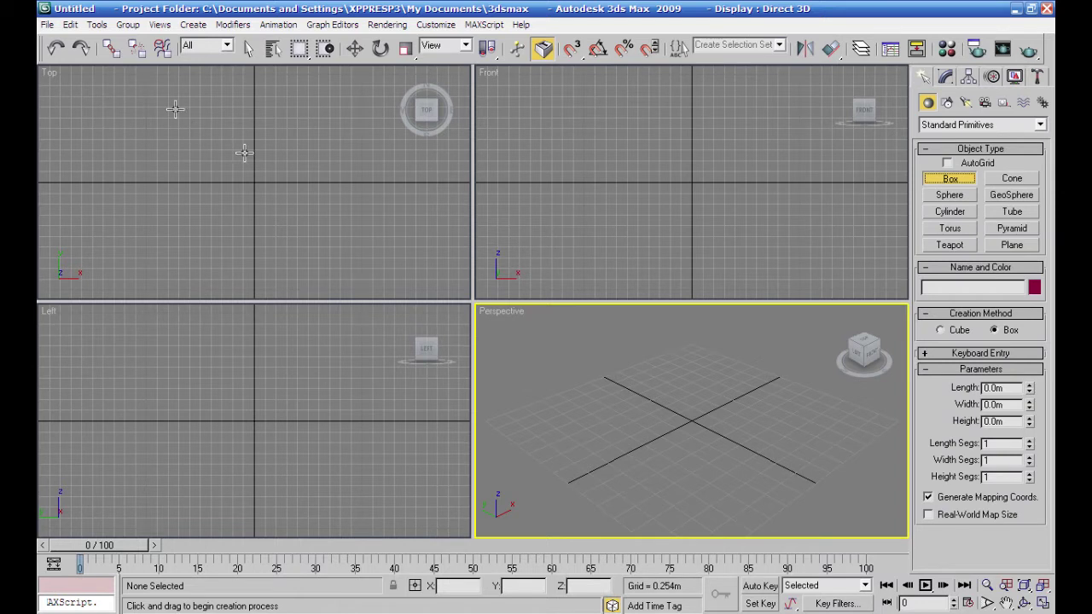
left_click_drag(176, 86, 313, 282)
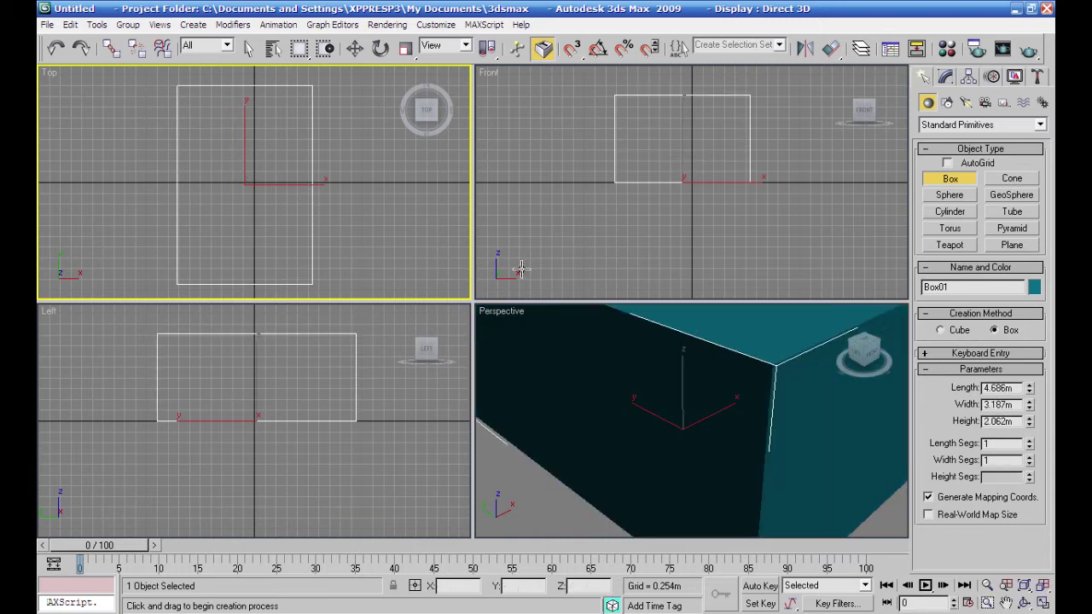
left_click(662, 421)
scroll(661, 421, "down", 5)
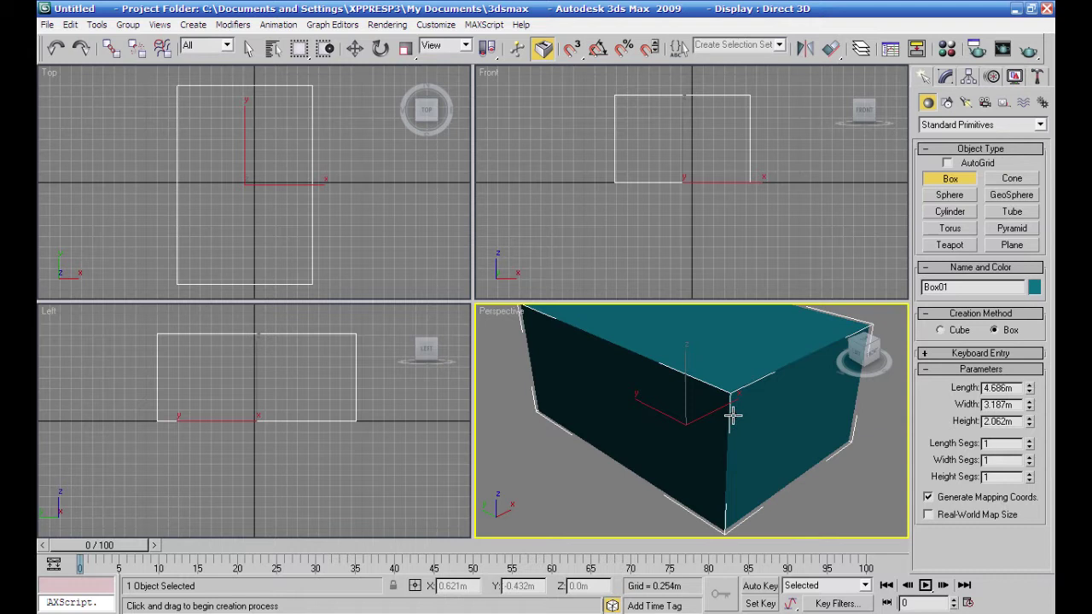
scroll(651, 403, "down", 6)
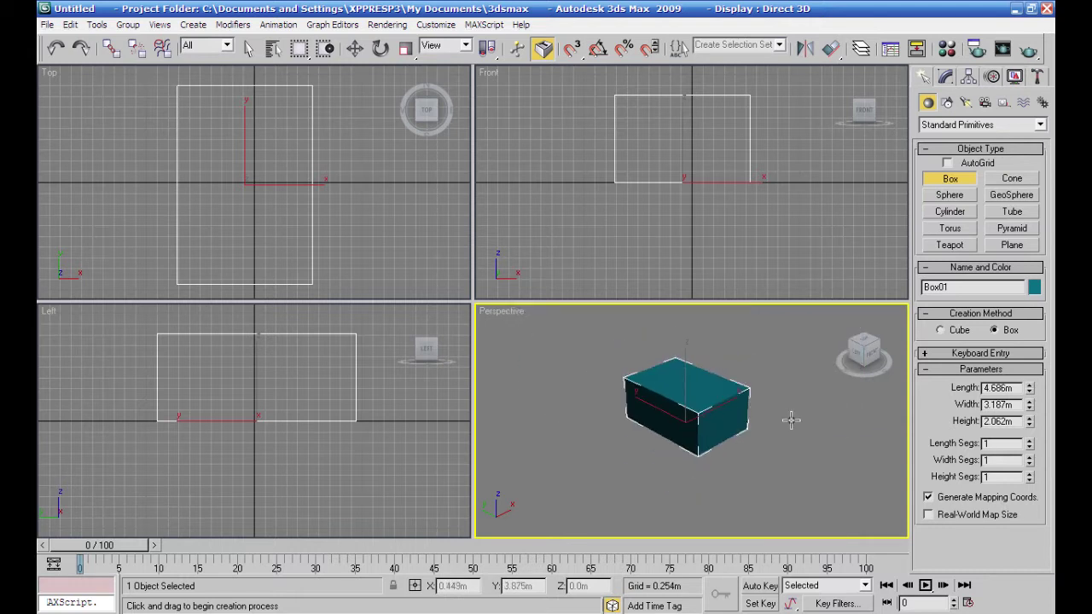
middle_click_drag(666, 410, 661, 409, "alt")
key("z")
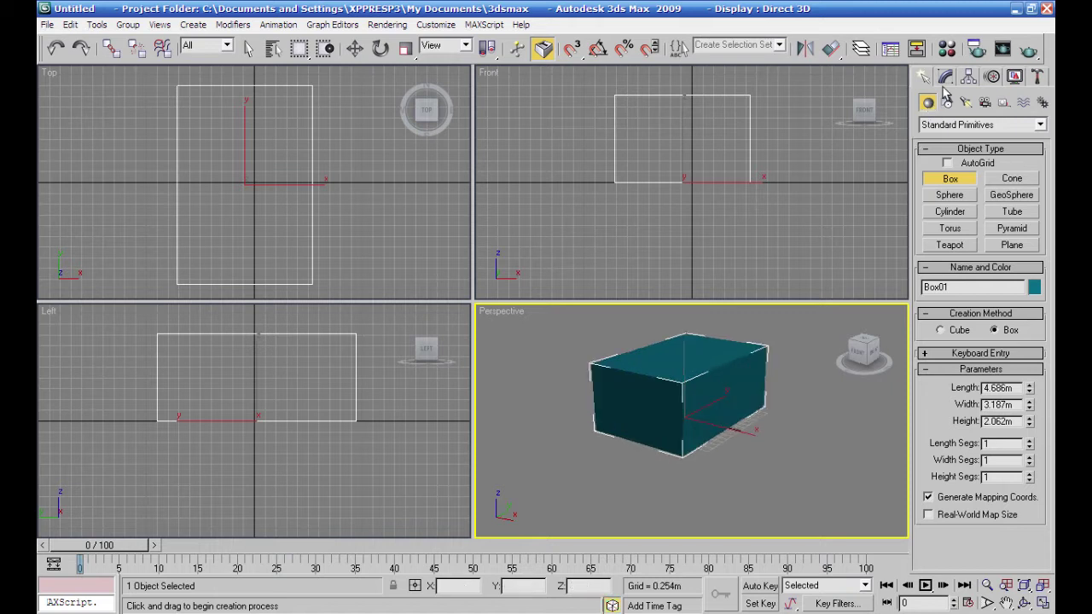
Apply an Edit Poly modifier to the box and delete its top and front polygons.
left_click(948, 78)
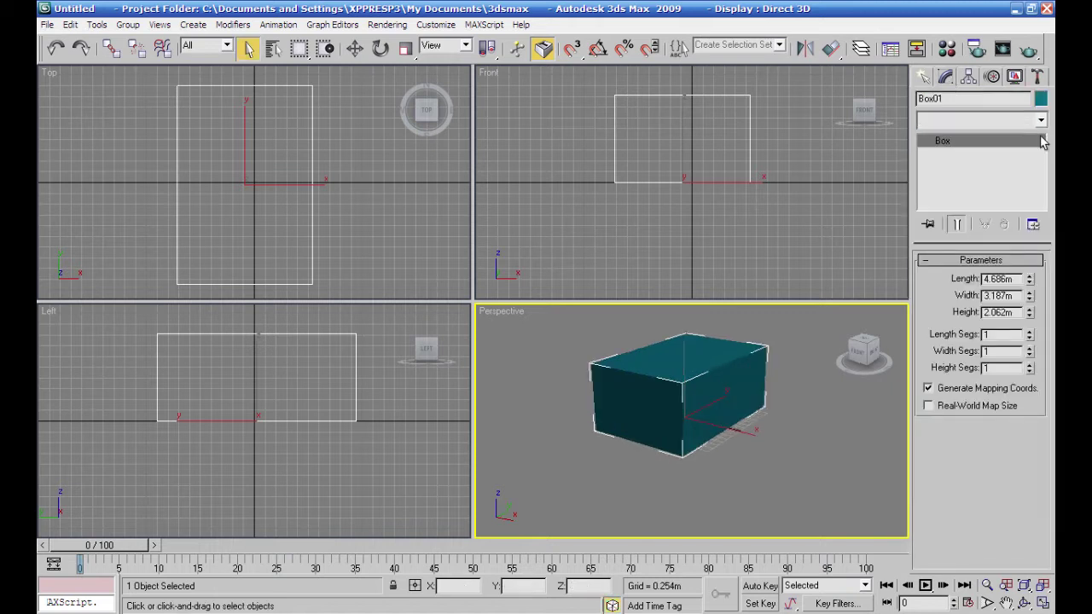
left_click(1042, 120)
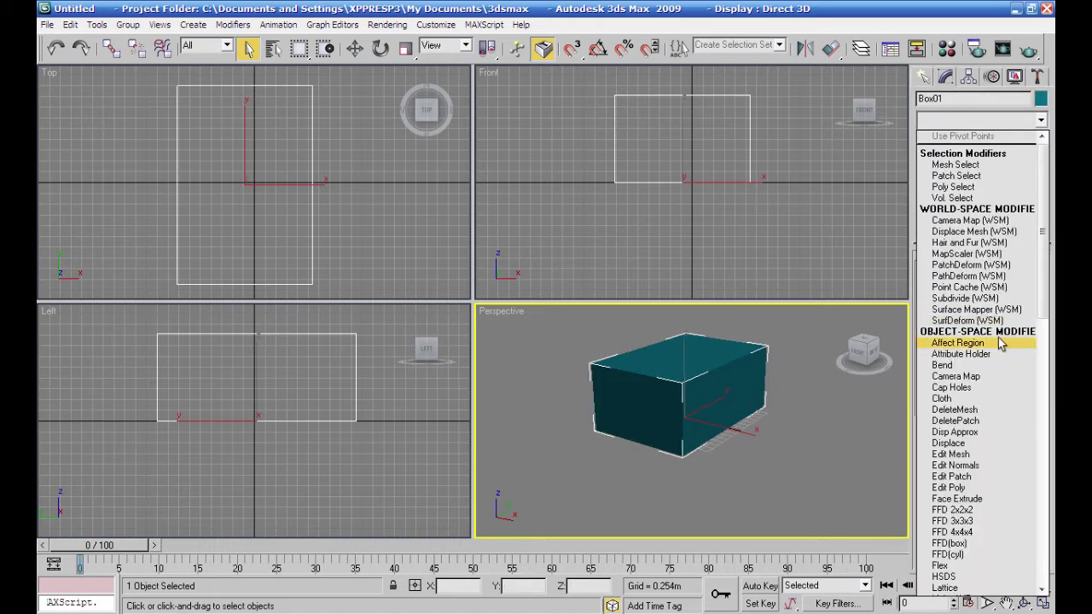
left_click(961, 488)
left_click(997, 384)
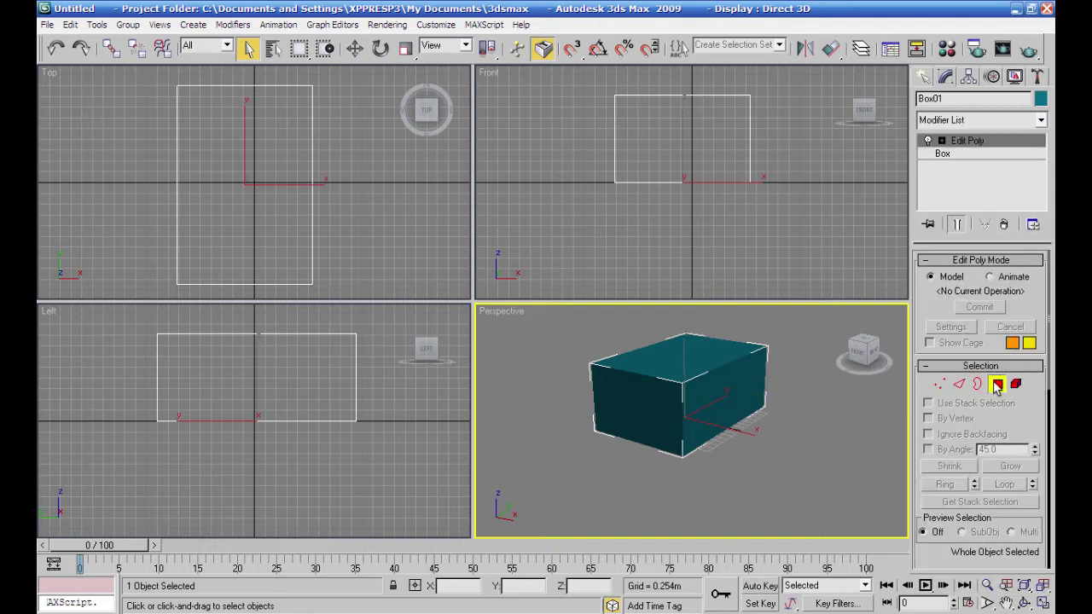
left_click(658, 361)
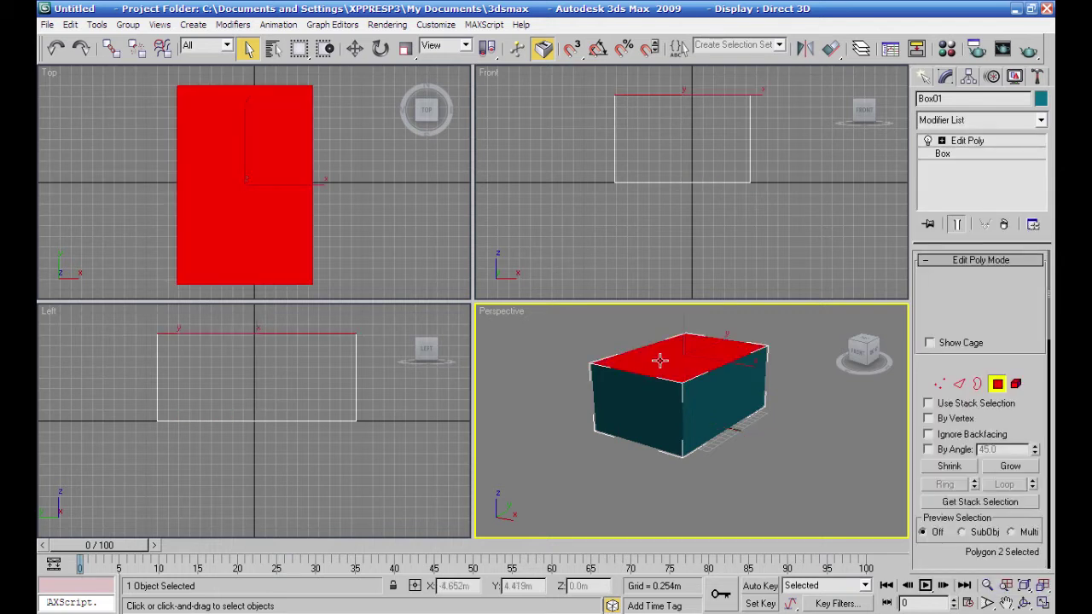
left_click(661, 415, "ctrl")
key("Delete")
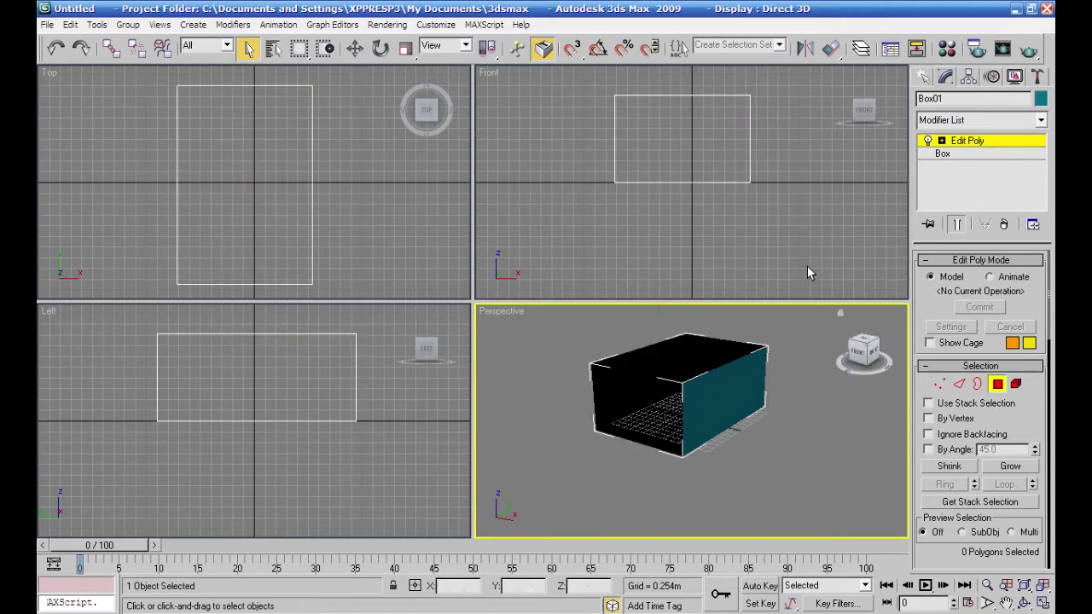
Flip the normals of all remaining box polygons so they face inward.
left_click_drag(771, 484, 560, 343)
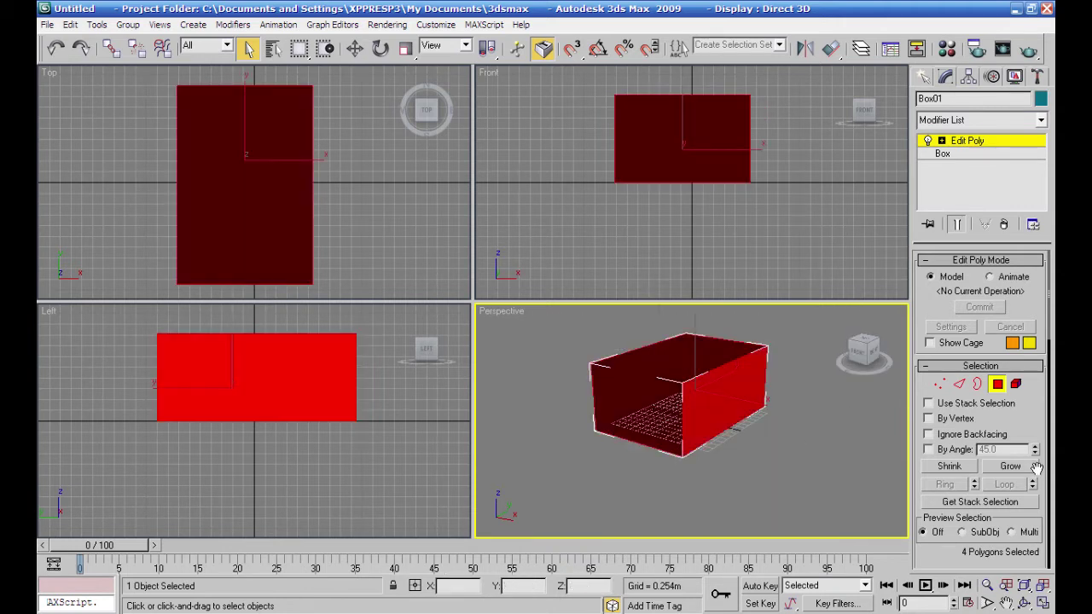
scroll(985, 315, "down", 3)
scroll(1022, 529, "down", 2)
left_click(1010, 491)
left_click(798, 456)
middle_click_drag(710, 477, 781, 454, "alt")
scroll(780, 455, "up", 5)
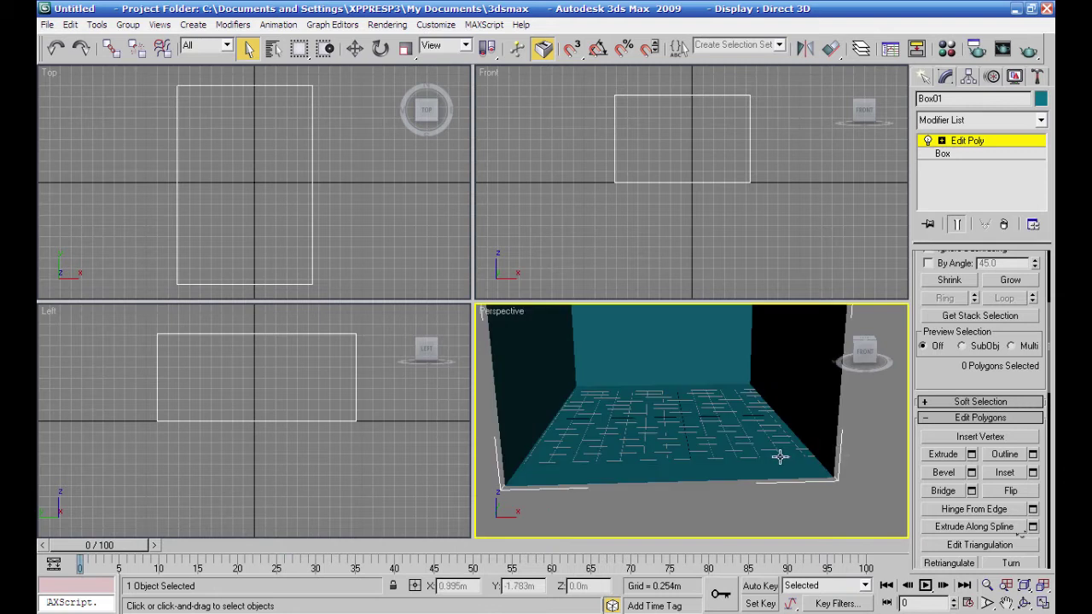
scroll(780, 458, "up", 4)
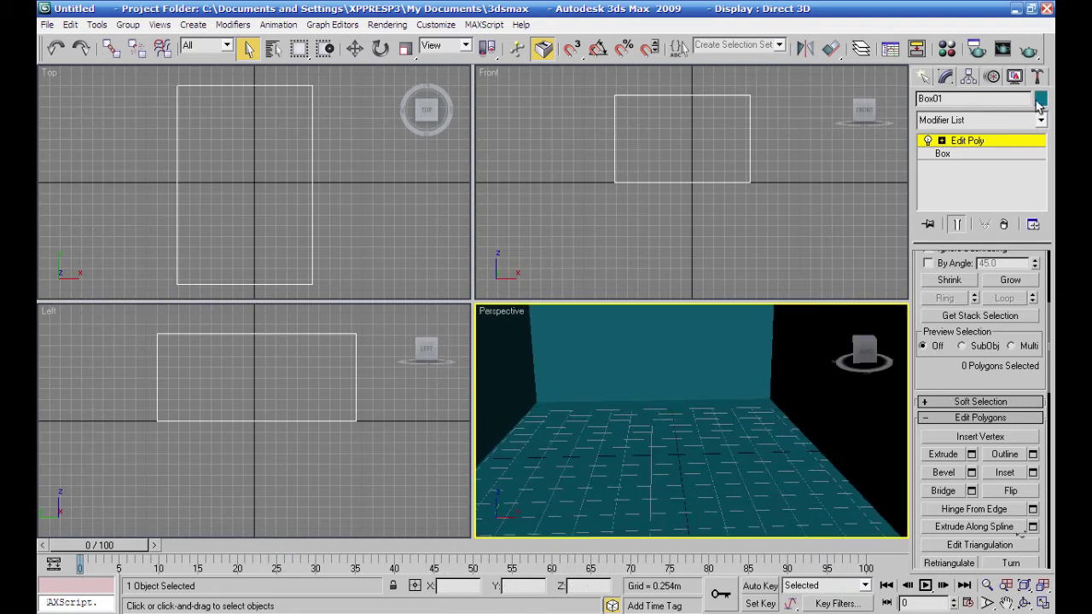
Change the box's object color to medium blue from the basic colors.
left_click(1040, 100)
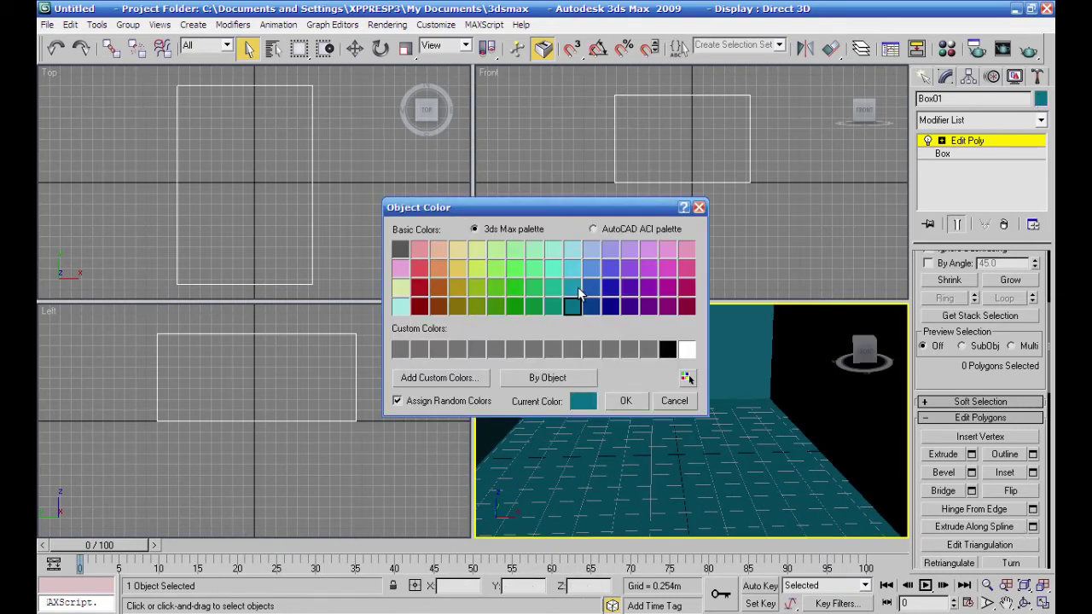
left_click(591, 270)
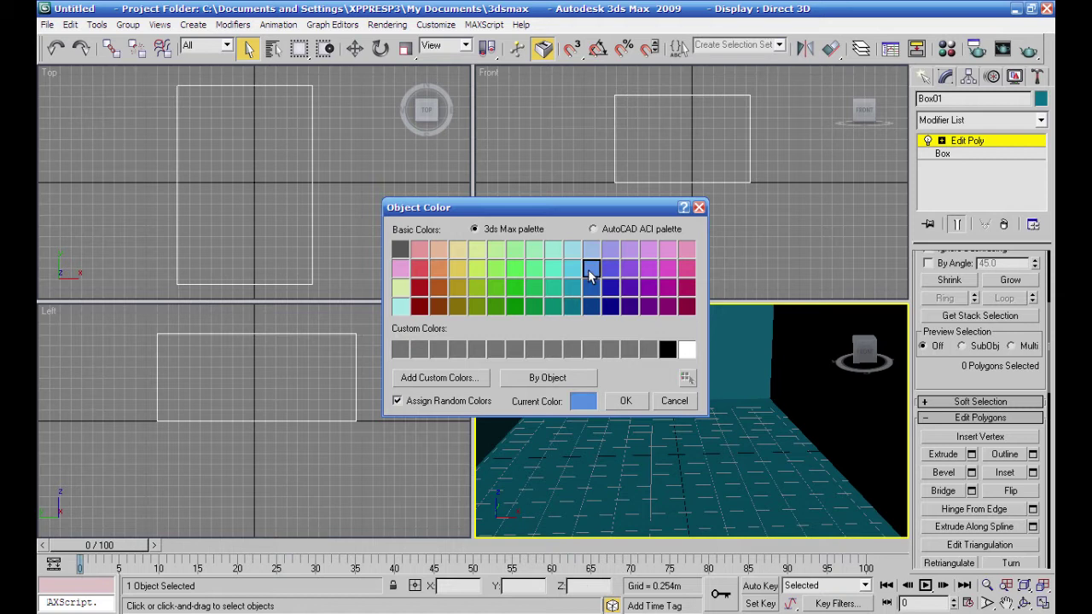
left_click(625, 406)
middle_click_drag(714, 441, 704, 425)
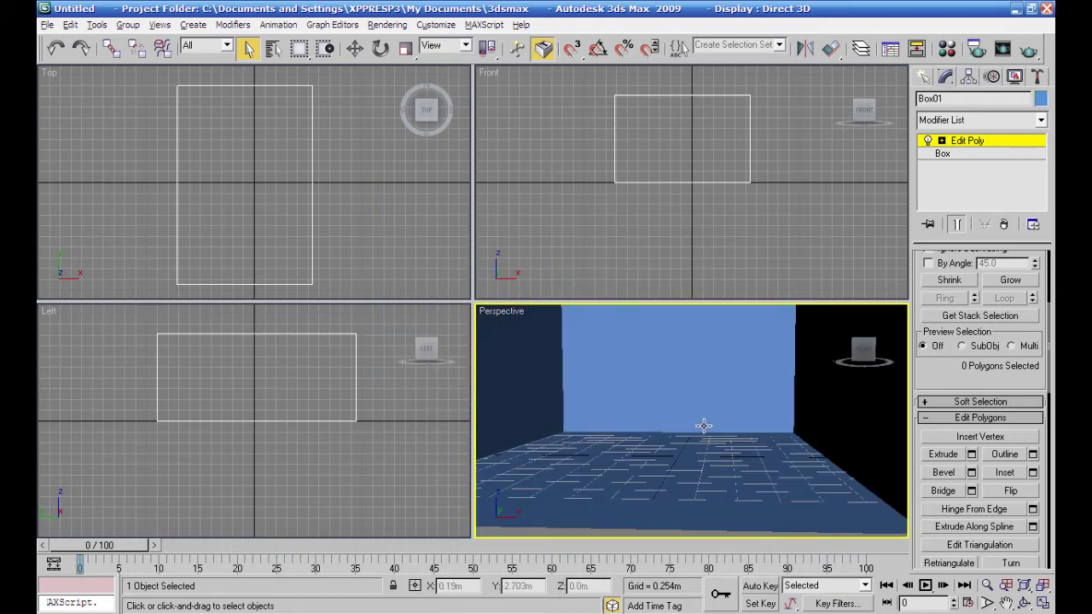
scroll(703, 421, "down", 4)
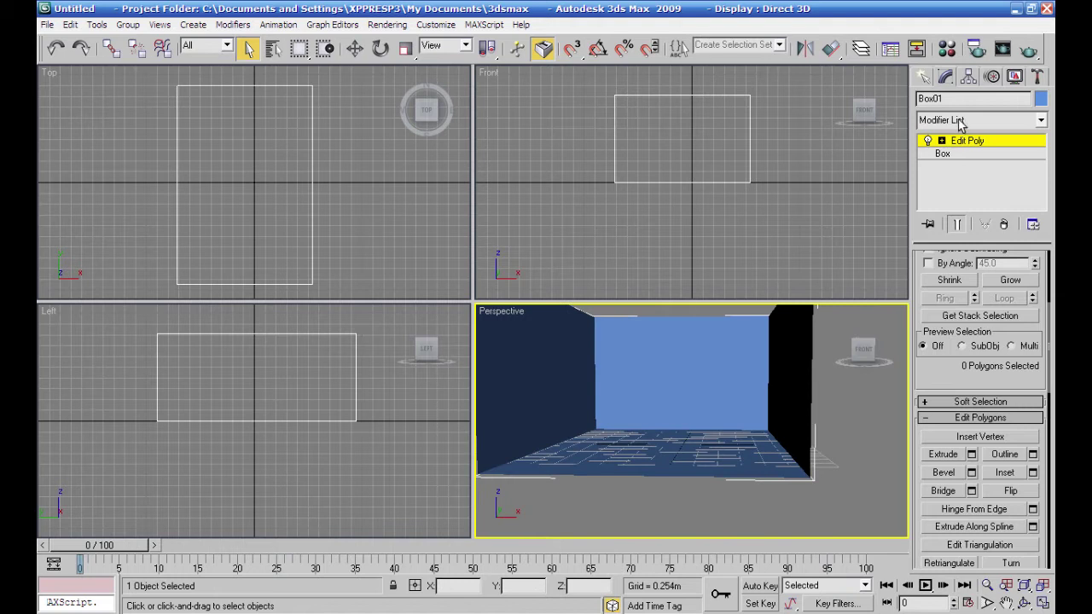
Move the four vertices at the box's open front end outward along Y to about -3.64 m, lengthening the box.
left_click(943, 141)
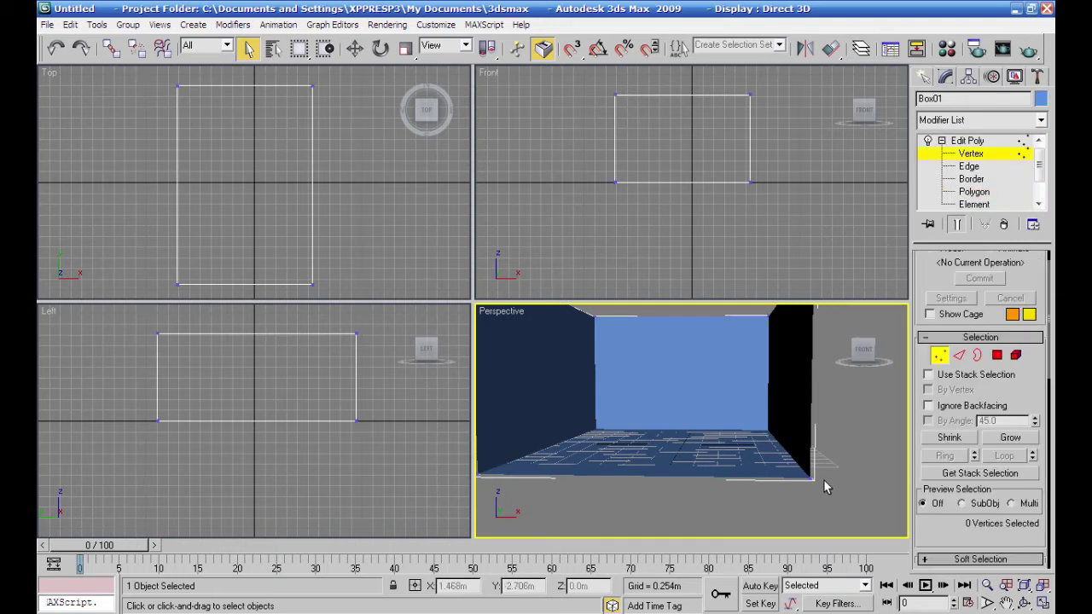
key("4")
middle_click_drag(383, 214, 369, 240)
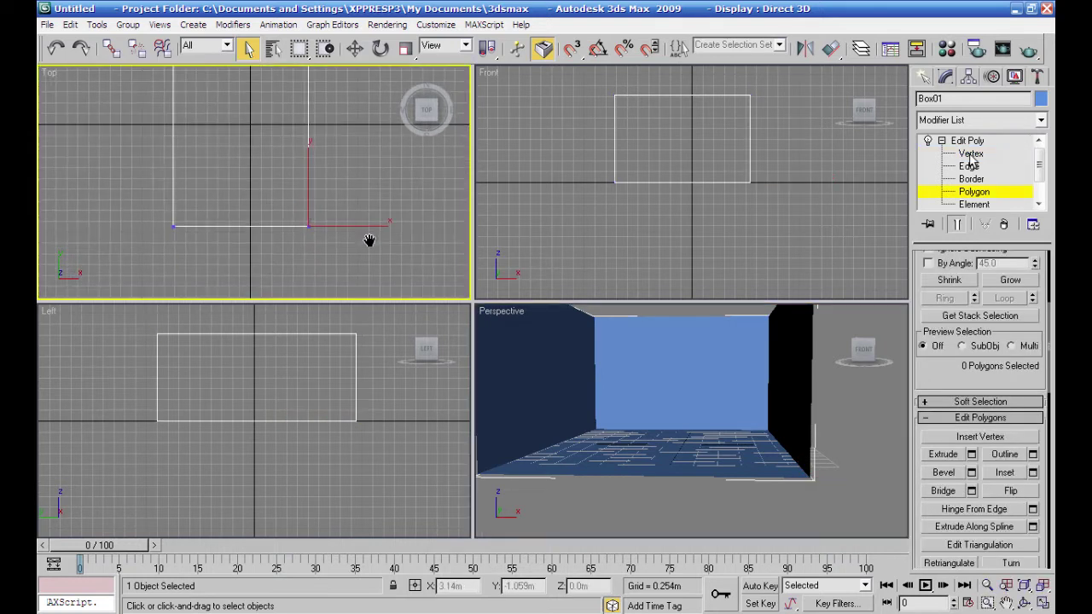
left_click_drag(195, 199, 158, 176)
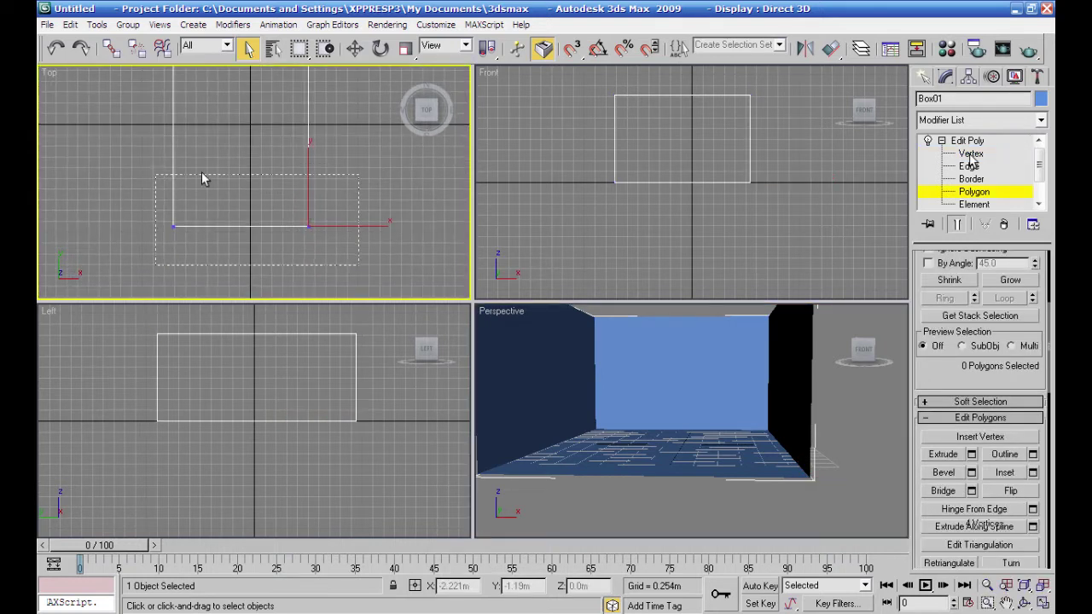
left_click(355, 49)
key("1")
left_click_drag(242, 171, 238, 243)
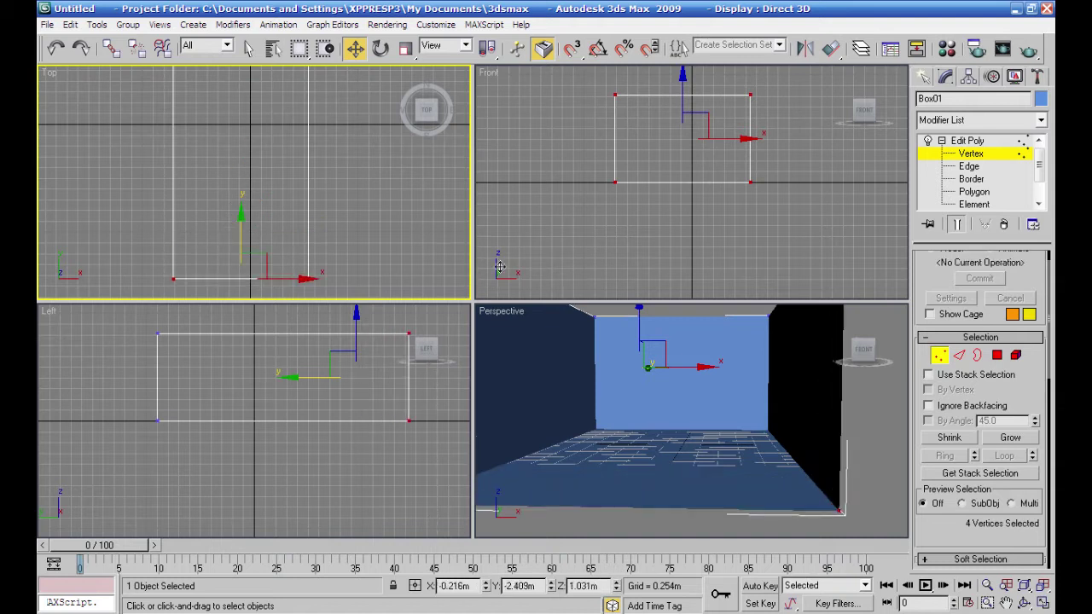
middle_click_drag(720, 417, 770, 442)
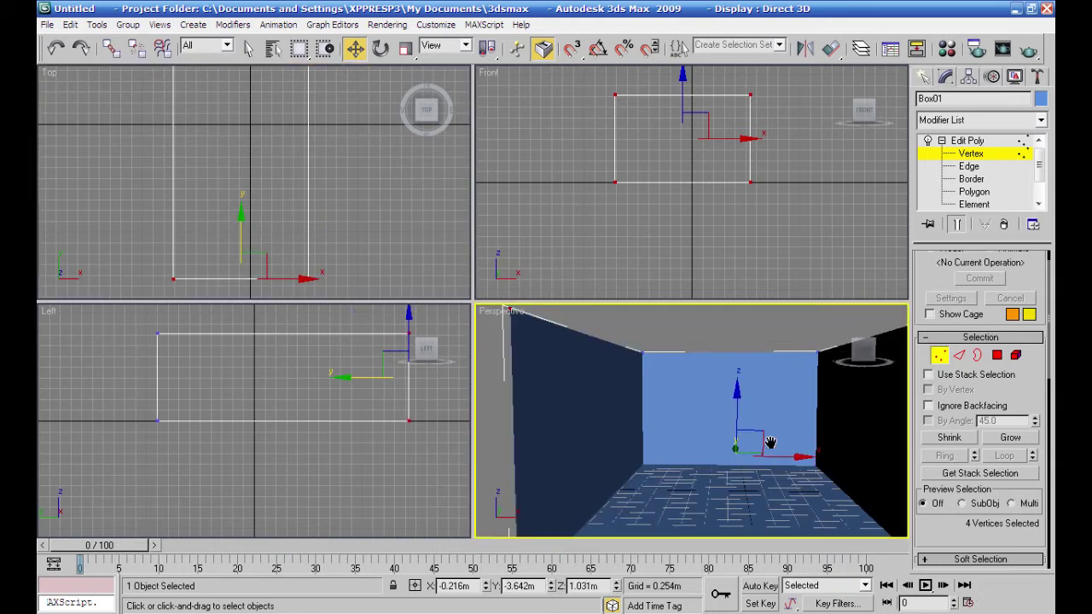
Clone the floor polygon upward to a height of about 1.65 m as a separate object named Object01.
left_click(997, 355)
key("ctrl+z")
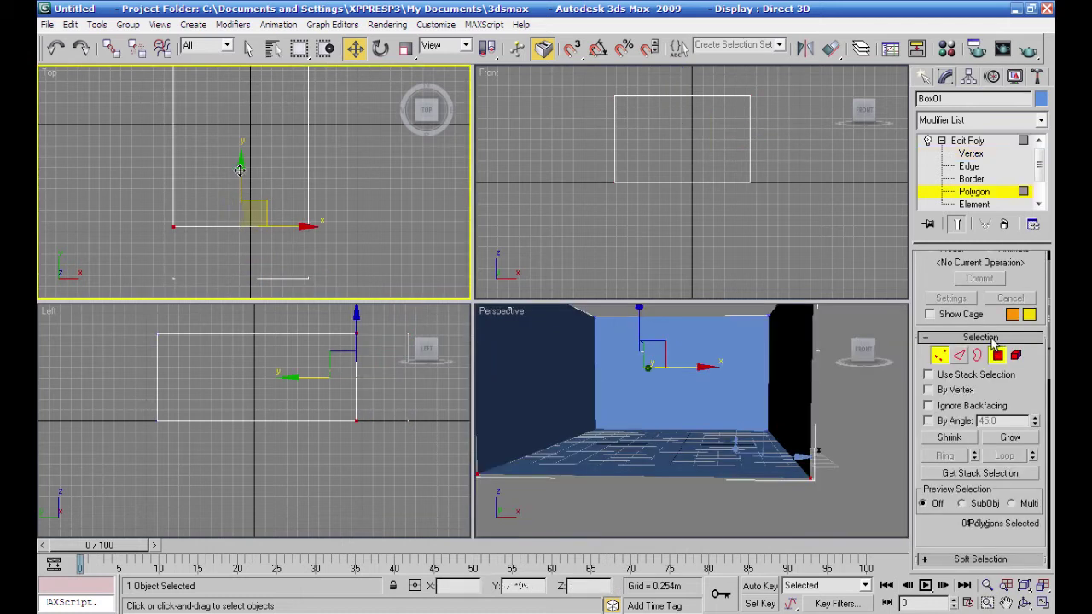
left_click(800, 508)
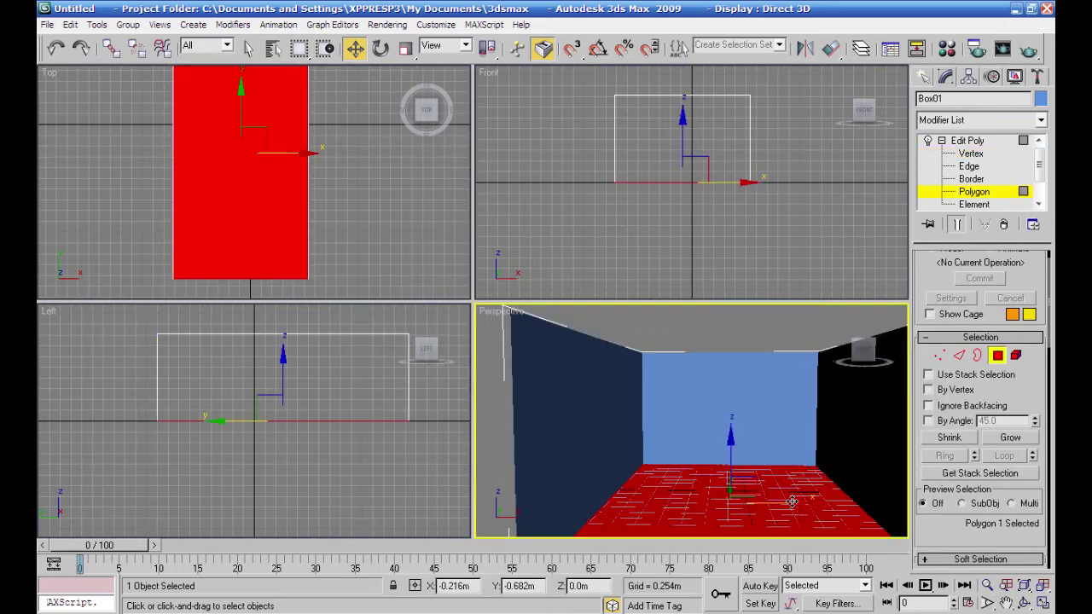
left_click_drag(733, 447, 736, 317)
left_click(511, 306)
left_click(610, 328)
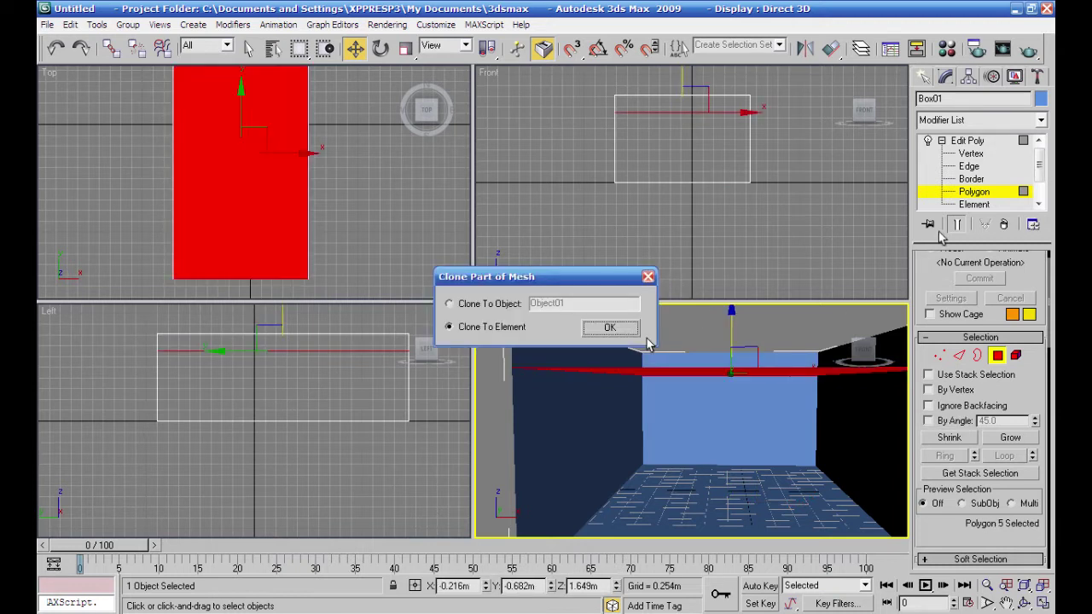
scroll(743, 437, "up", 3)
scroll(742, 437, "up", 3)
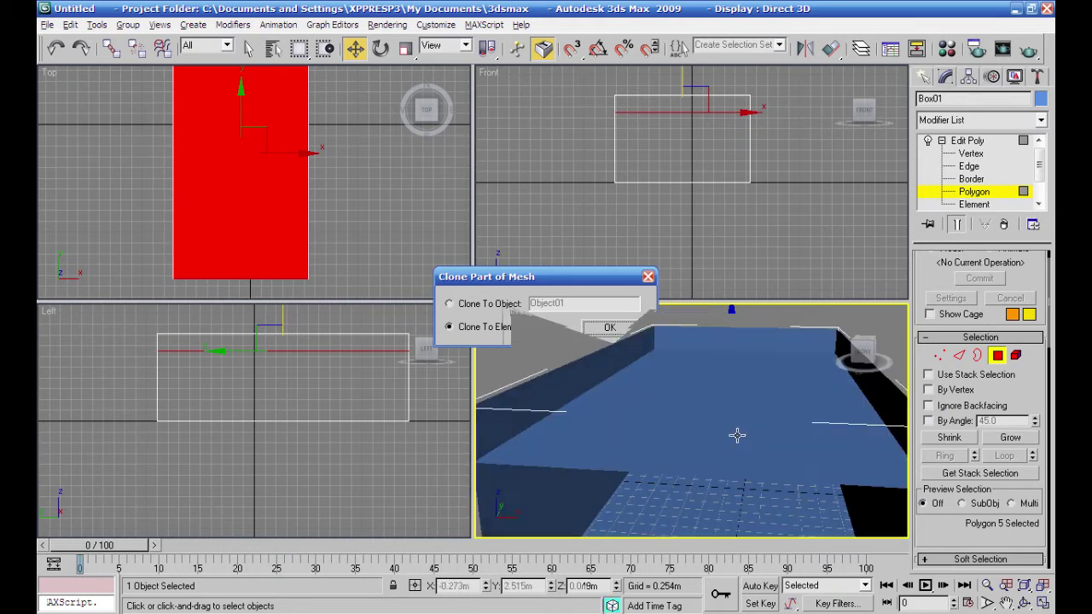
key("Return")
scroll(737, 418, "up", 5)
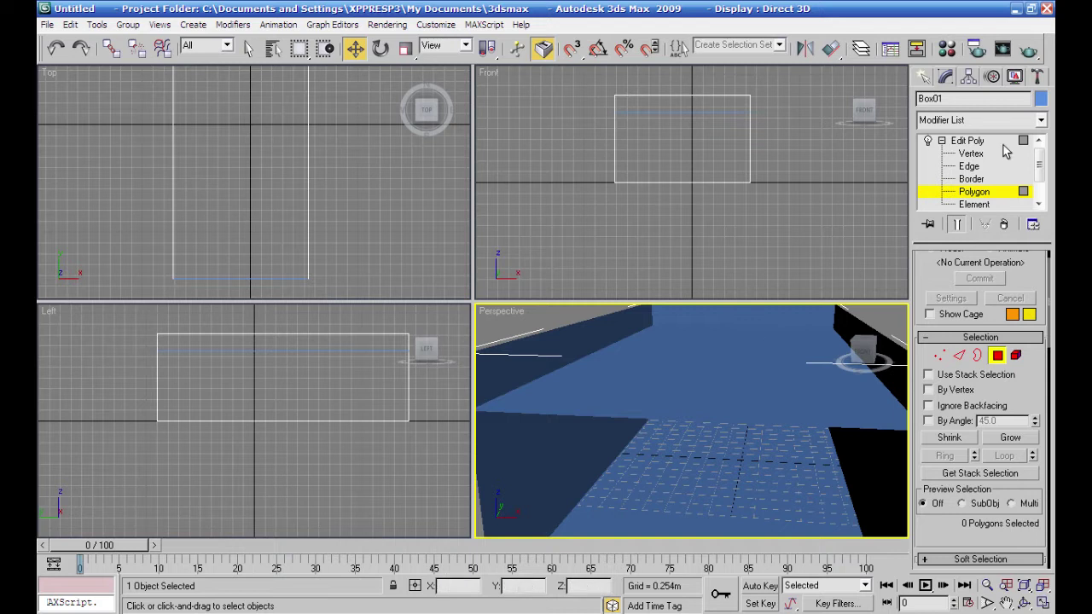
Select the cloned plane, assign the 01 - Default material to it and show the material in the viewport.
left_click(973, 141)
right_click(820, 195)
left_click(717, 121)
left_click_drag(709, 106, 709, 106)
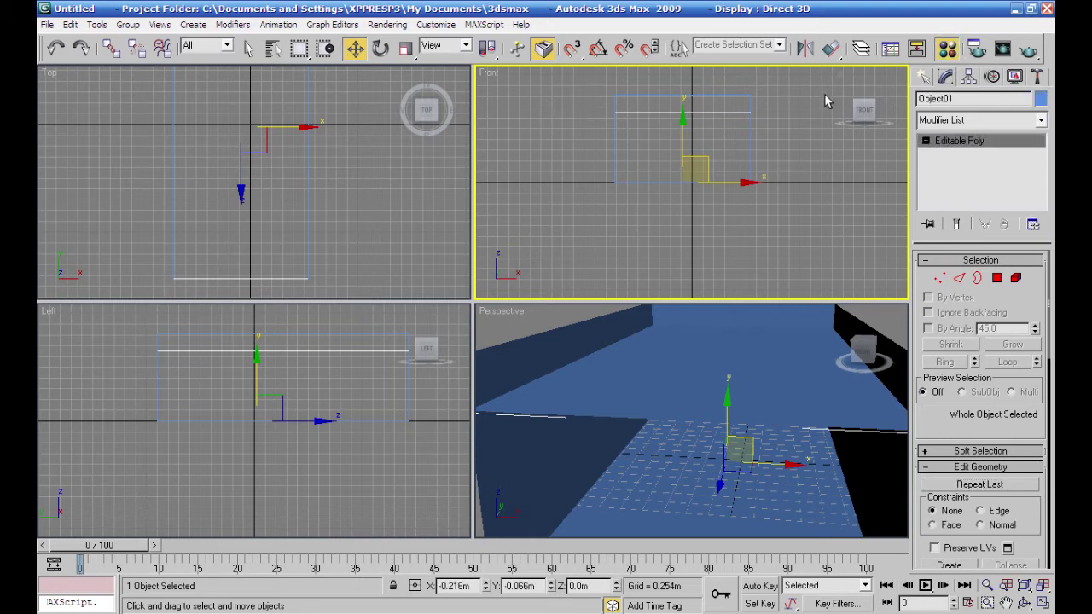
key("m")
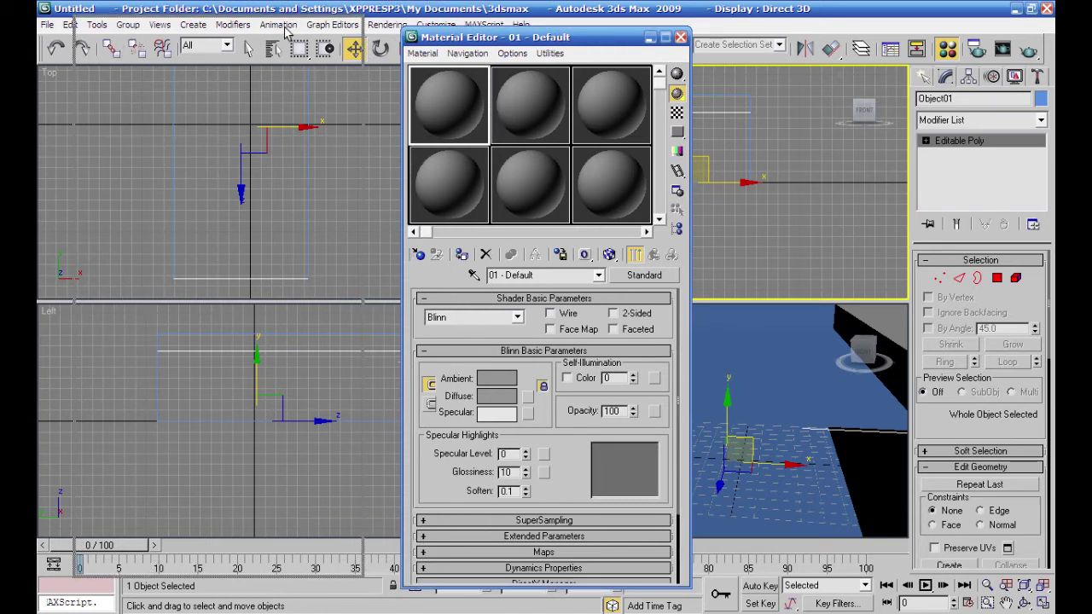
key("m")
key("m")
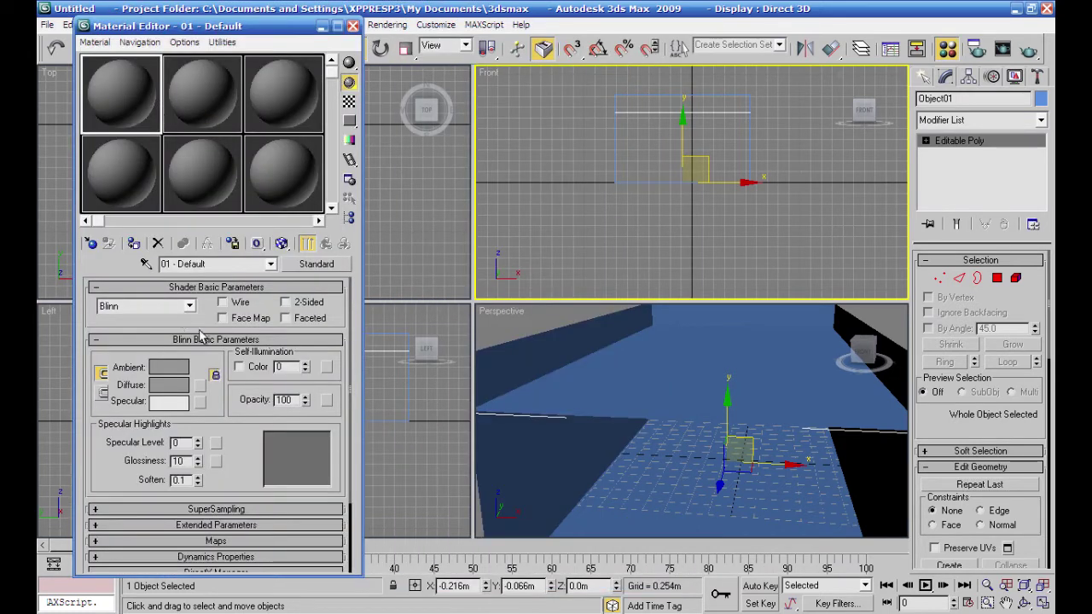
left_click(133, 244)
left_click(282, 244)
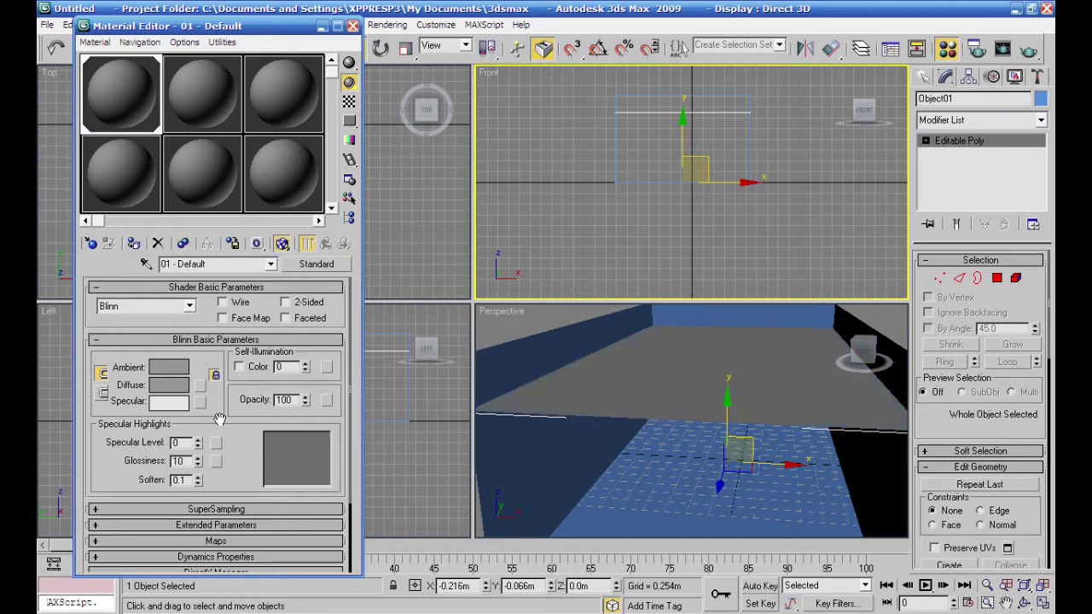
Set the plane material's specular level to 150, glossiness to 37 and opacity to 50.
left_click_drag(198, 448, 202, 343)
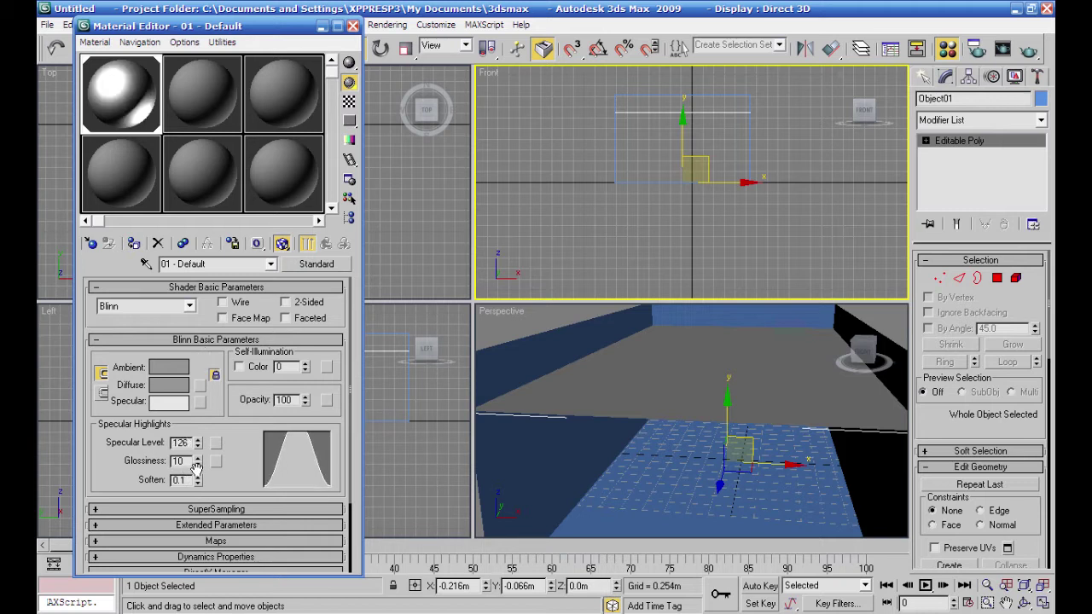
left_click_drag(201, 462, 199, 424)
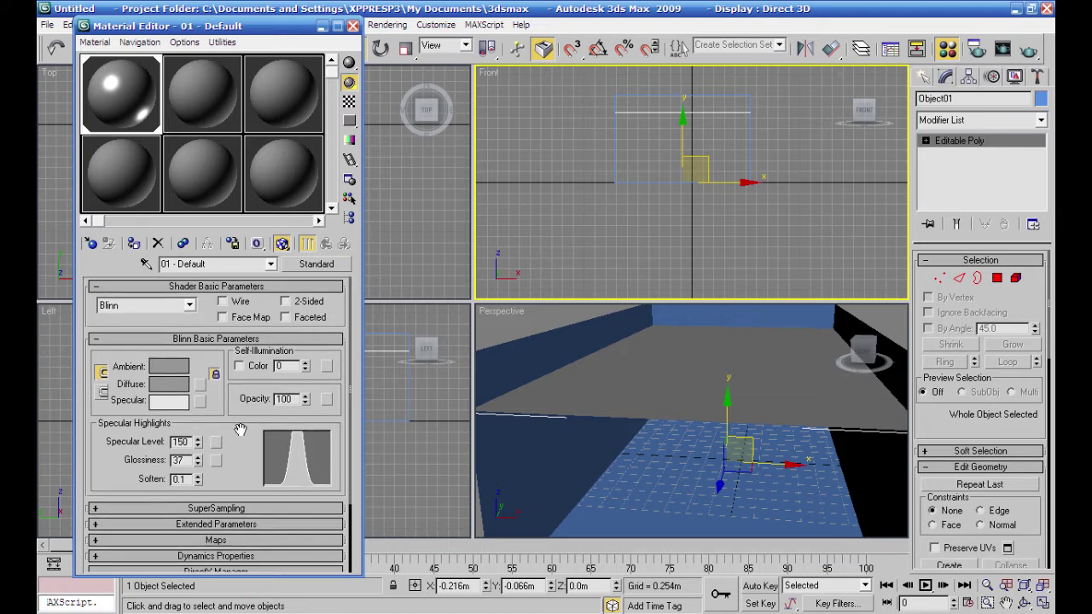
key("ctrl+z")
key("ctrl+z")
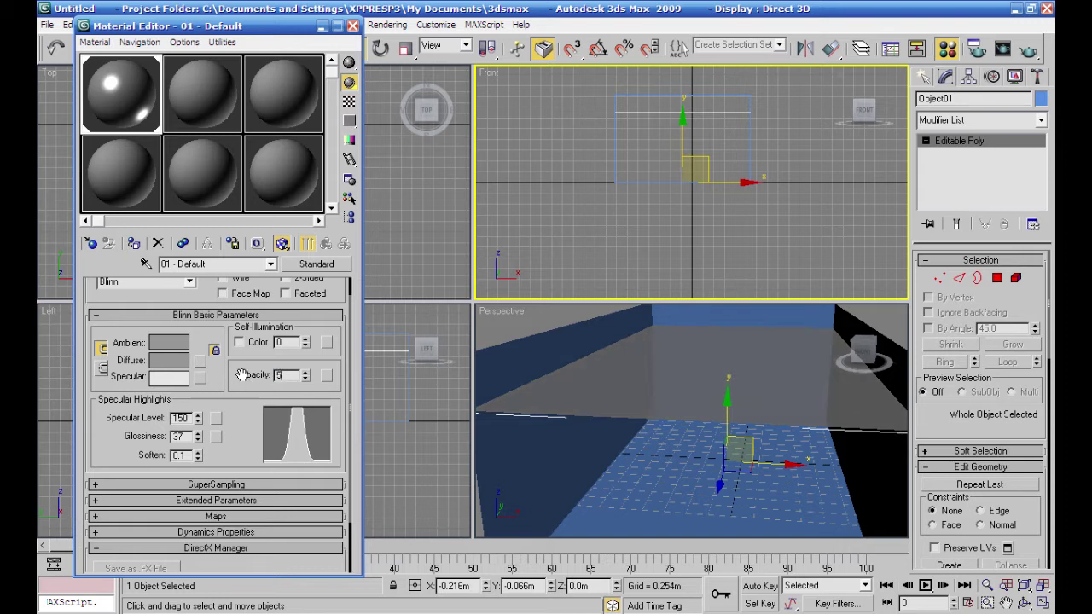
left_click_drag(246, 440, 246, 335)
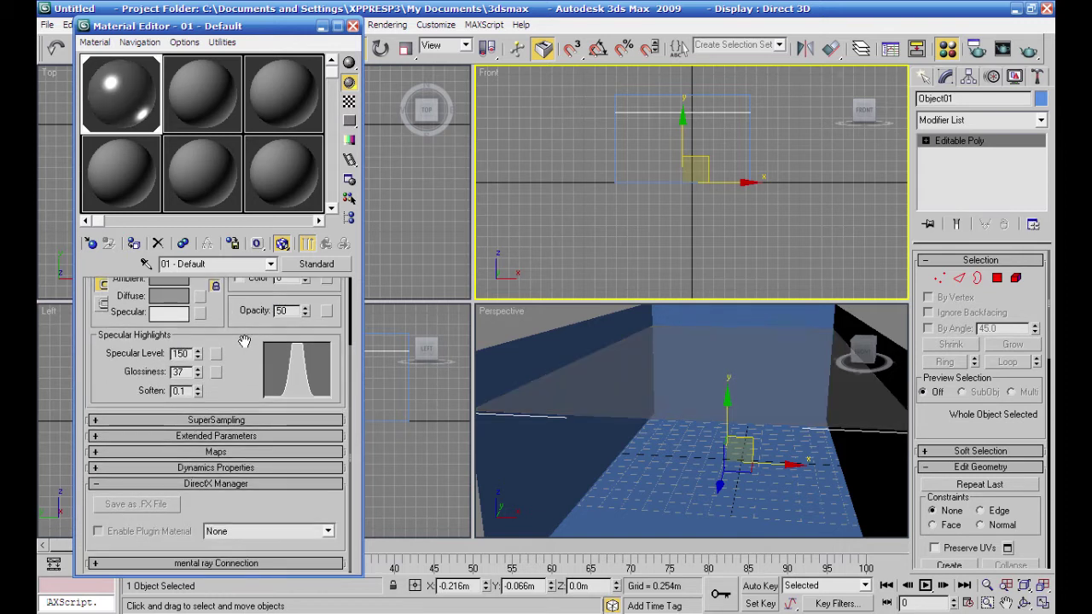
Expand the material's map list and test-render the Perspective view, closing the rendered image when done.
left_click(96, 452)
left_click(557, 425)
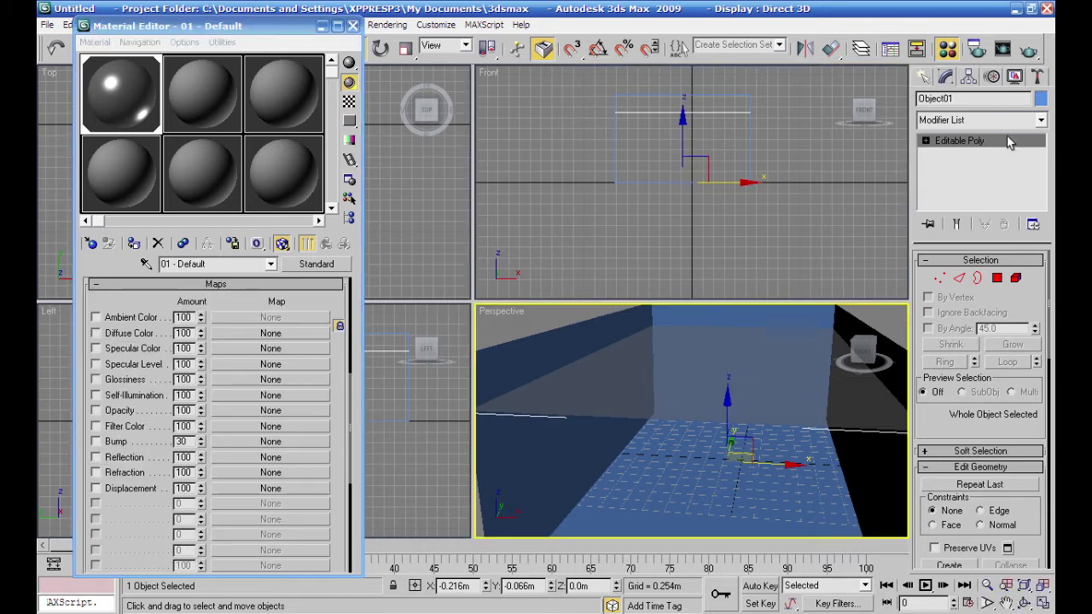
left_click(1030, 52)
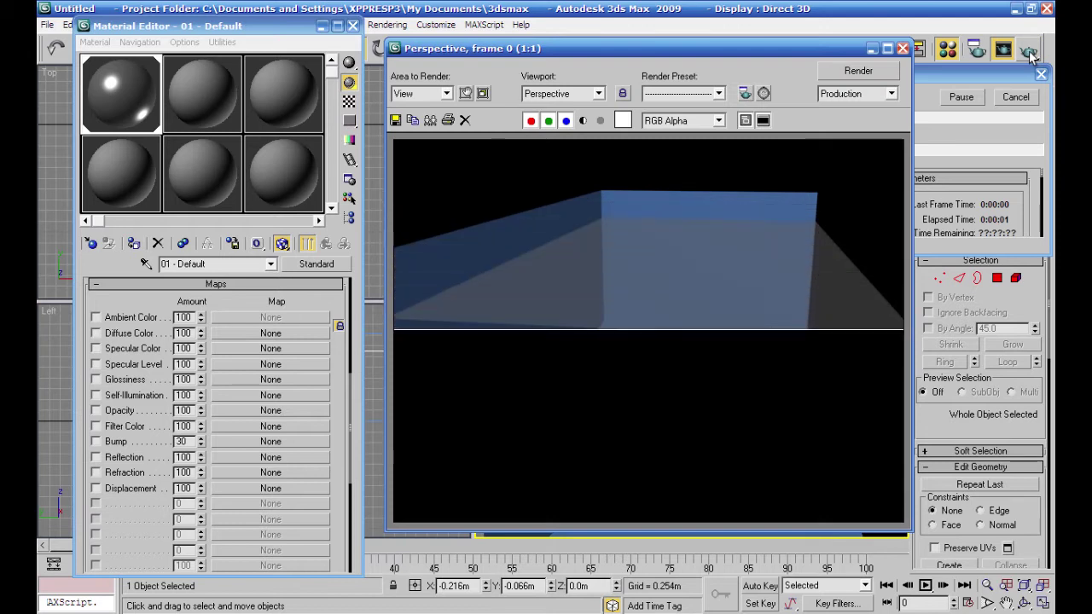
left_click(903, 47)
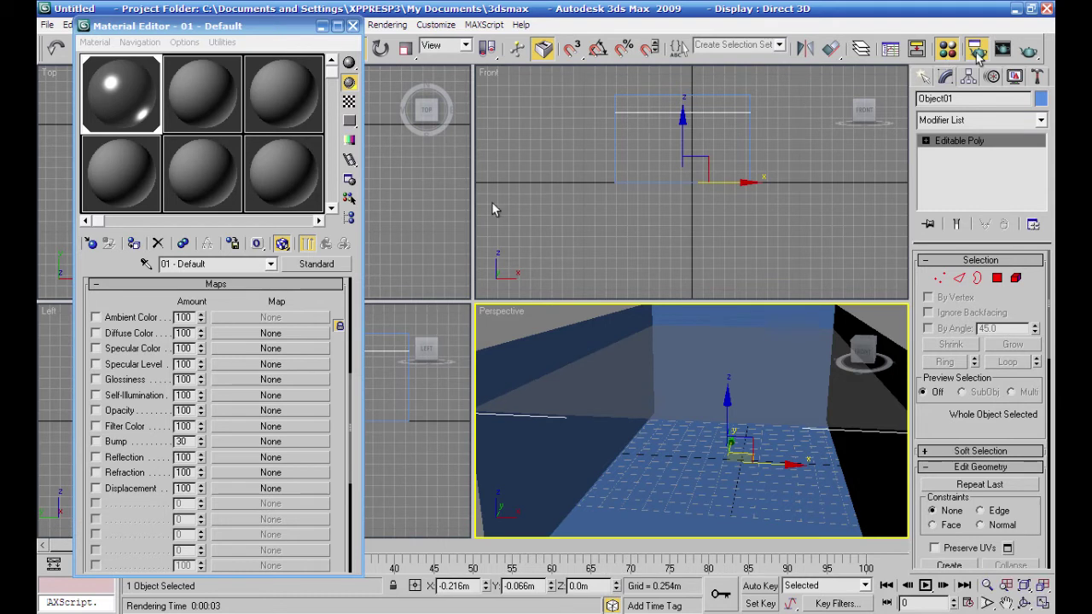
Load all categories of the mental.ray.no.gi render preset and render the Perspective view with it.
key("F10")
left_click(261, 487)
left_click(261, 501)
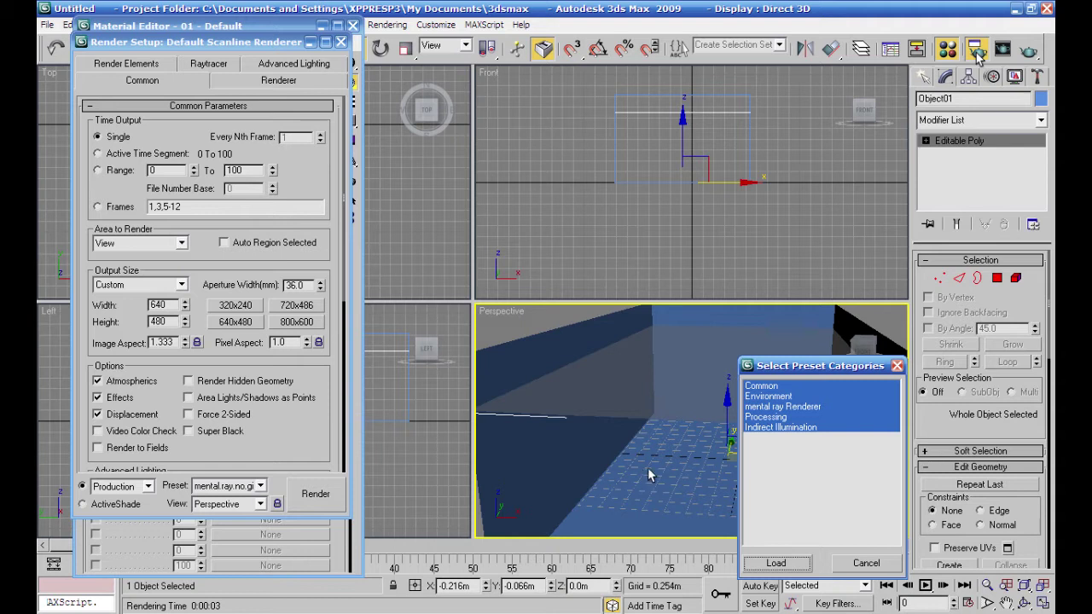
left_click(775, 563)
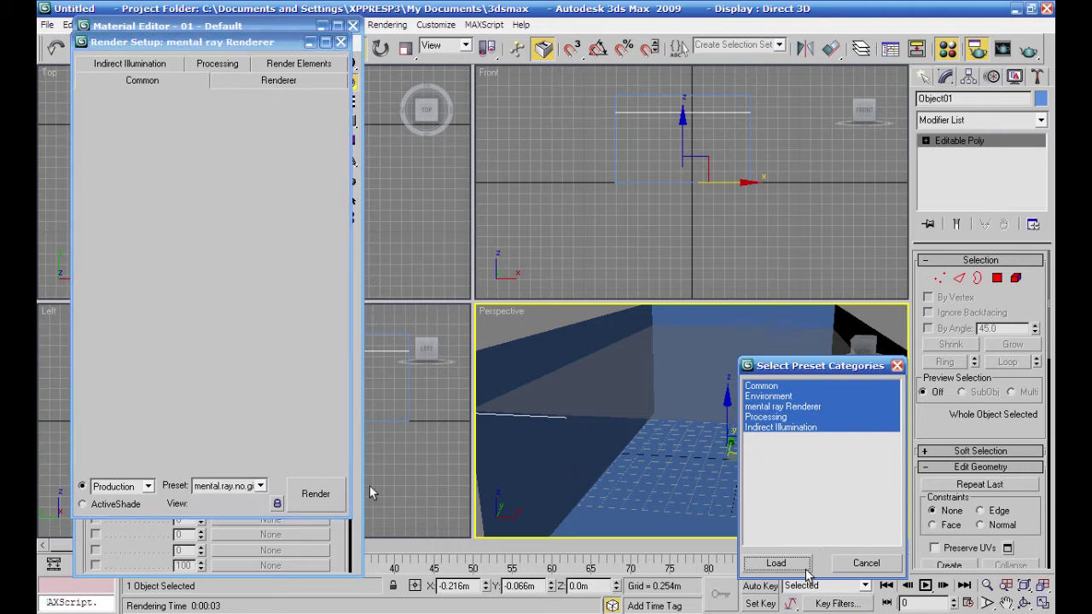
left_click(315, 493)
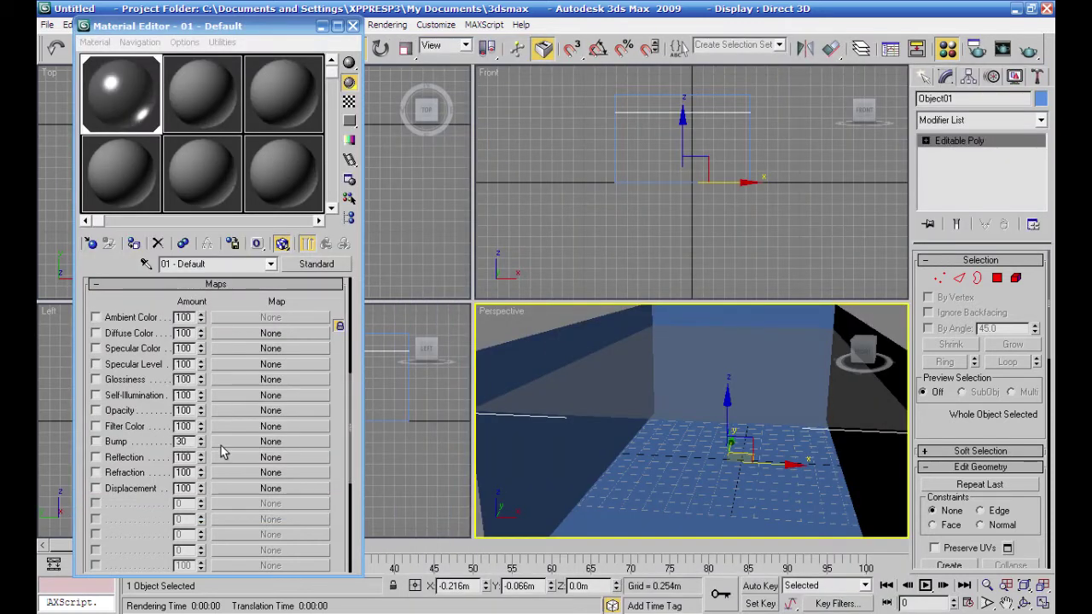
Assign a Mix map to the material's Bump channel, with a Noise map as its Color #1.
left_click(236, 441)
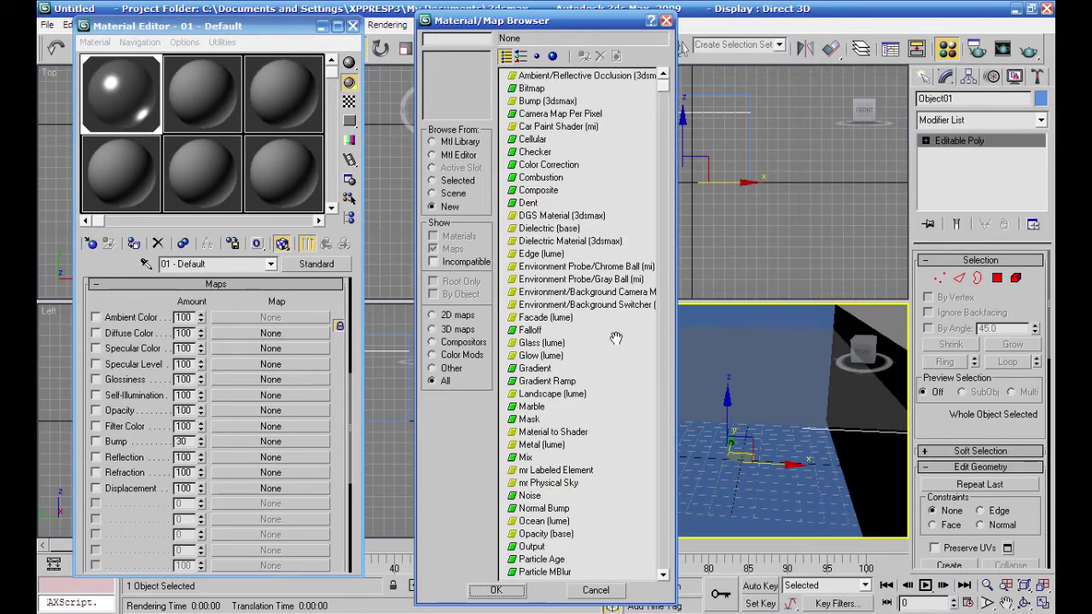
double_click(527, 458)
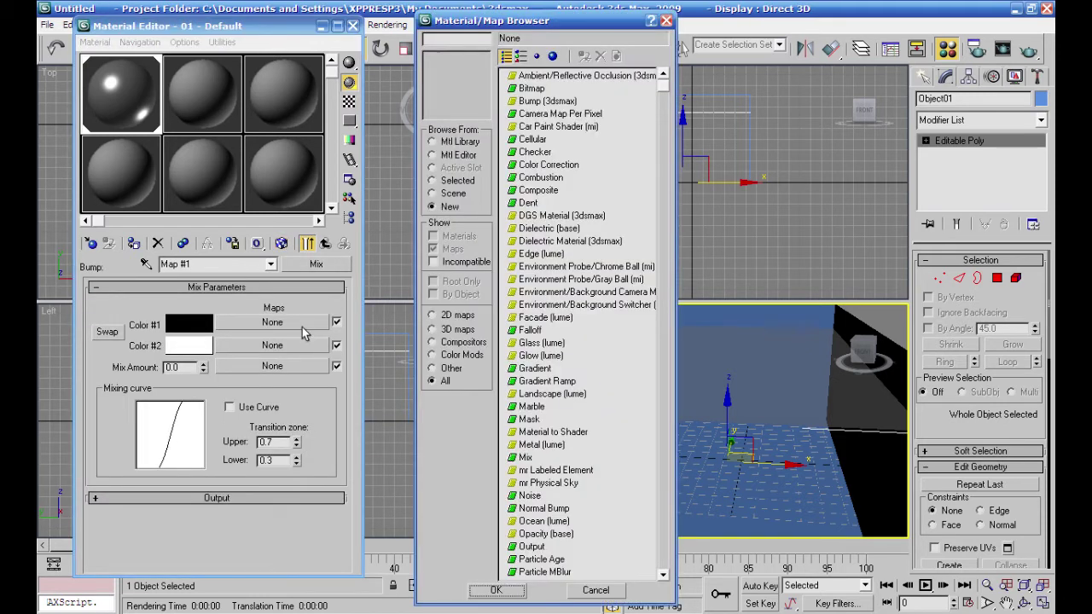
double_click(530, 499)
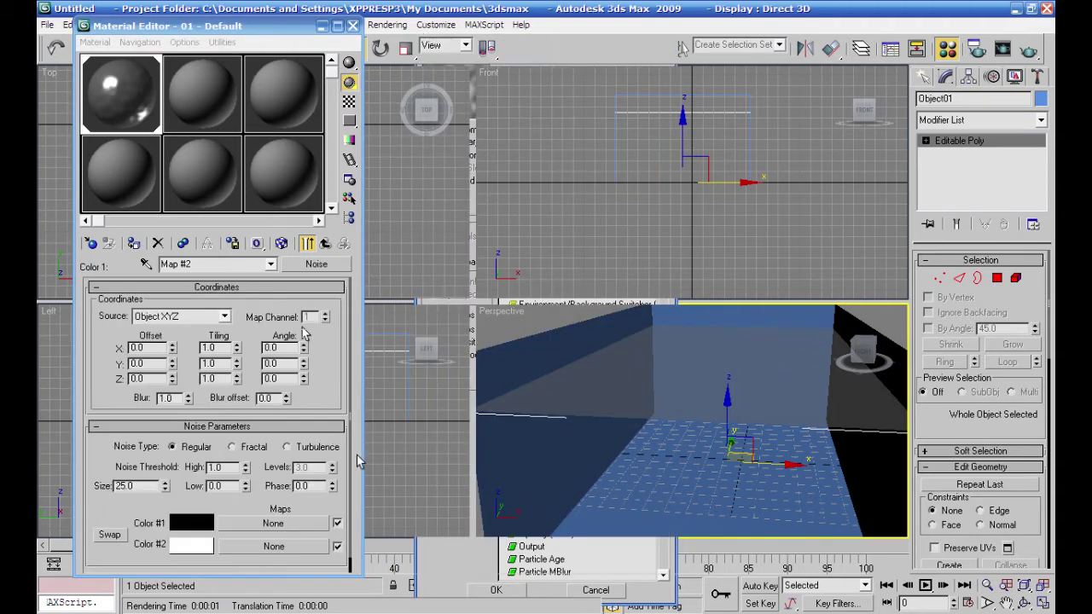
Set the Noise map's threshold to high 0.815 and low 0.405 and its size to 20.4, test-rendering each change.
left_click_drag(245, 486, 250, 422)
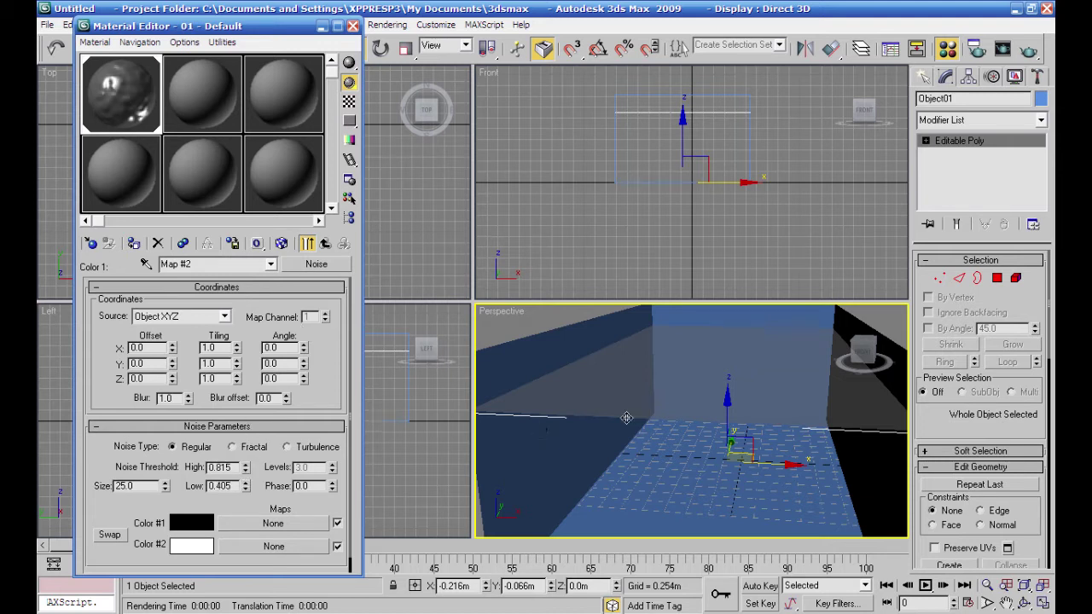
left_click(1031, 51)
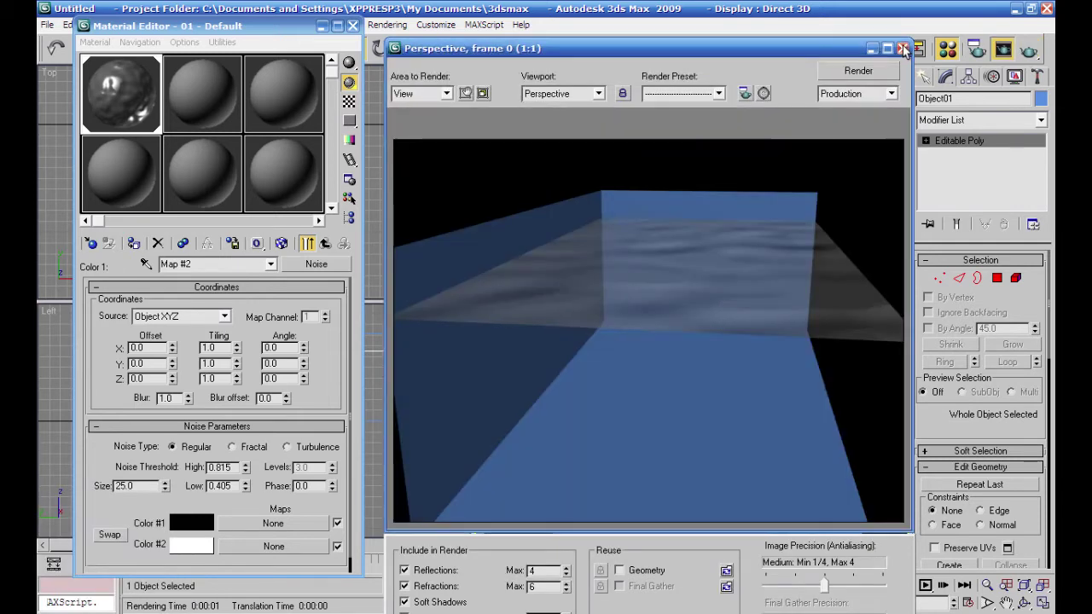
left_click(903, 49)
left_click_drag(165, 486, 167, 521)
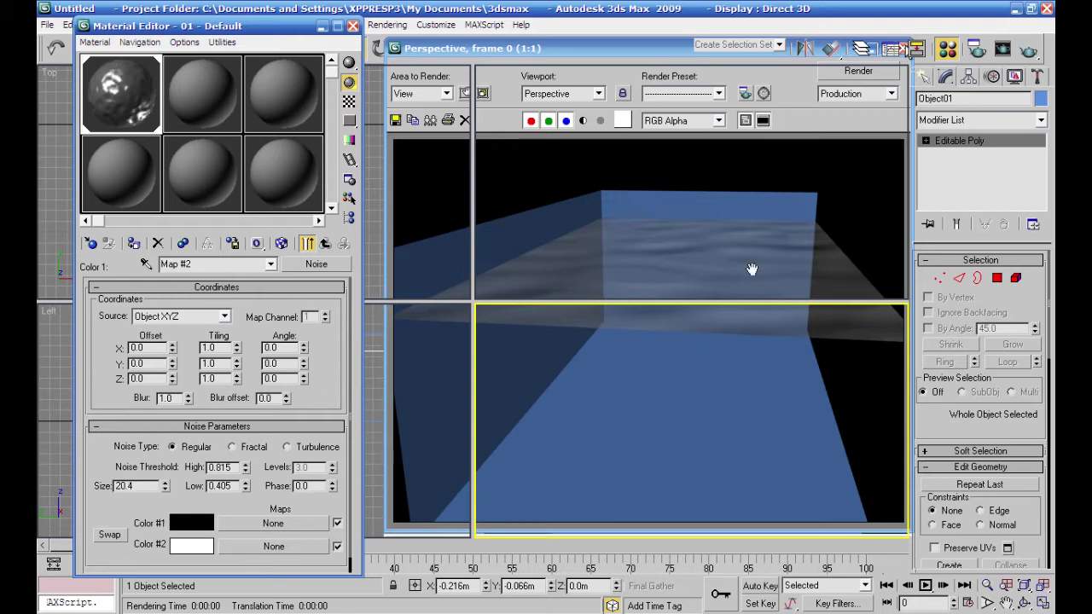
left_click(1032, 50)
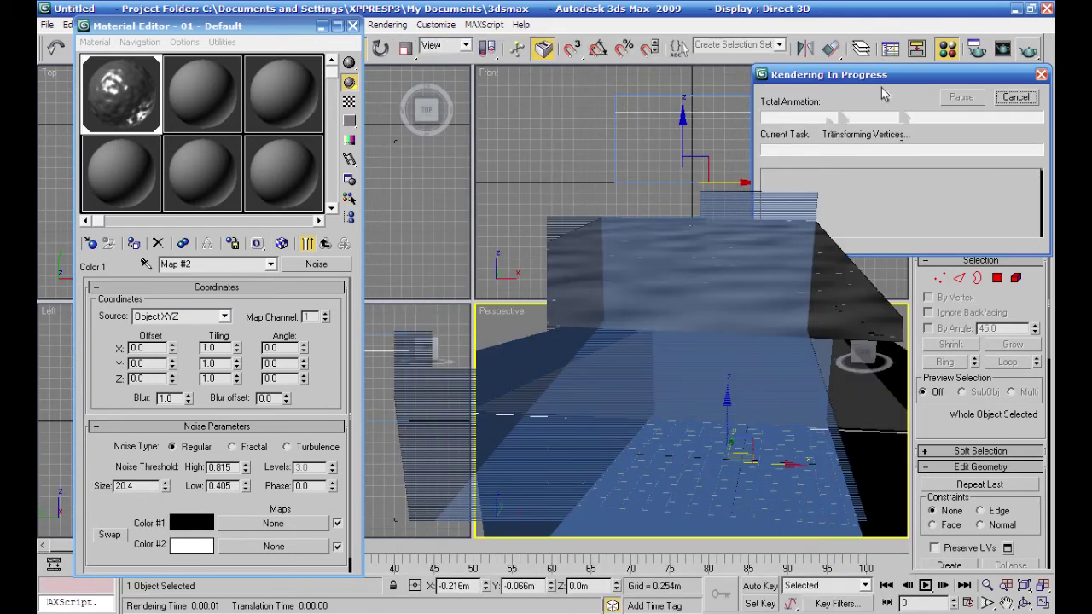
Copy the Color #1 Noise map into the Mix map's Color #2 and set the copy's size to 2.7.
left_click(307, 244)
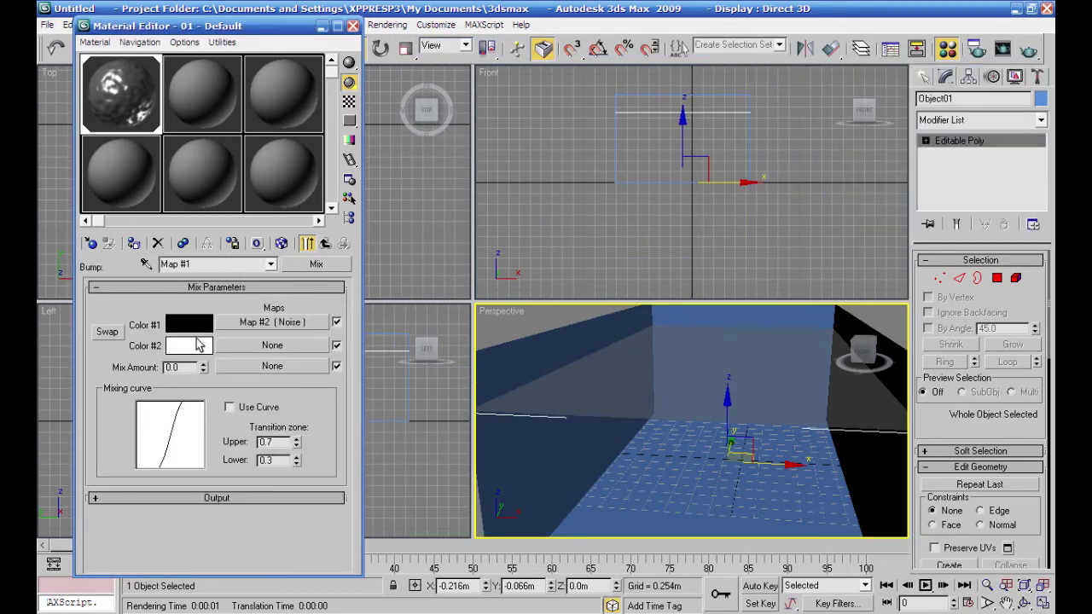
left_click_drag(283, 324, 285, 346)
left_click(194, 343)
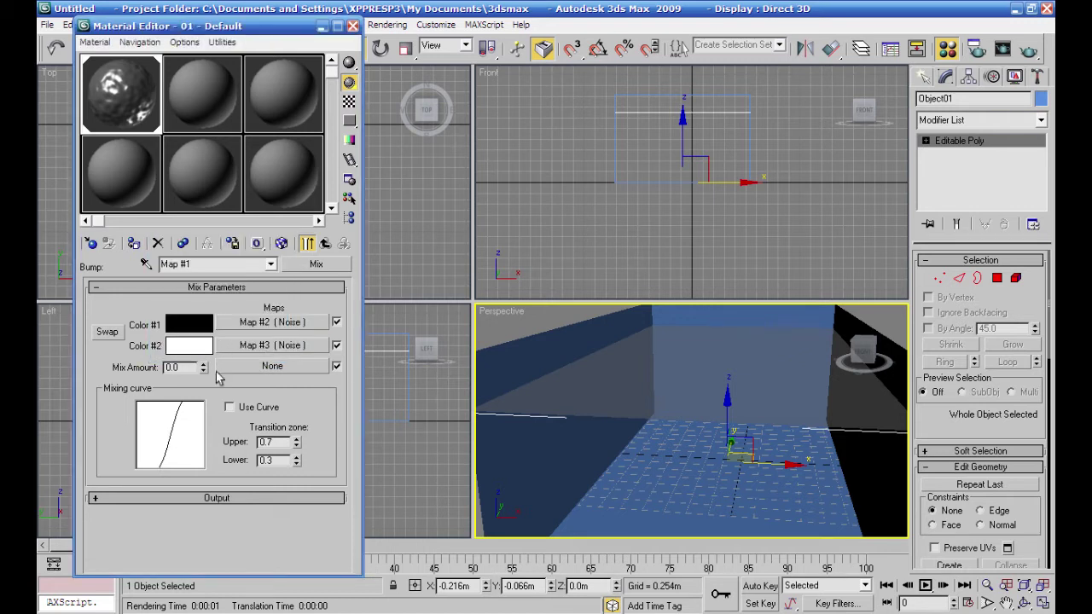
left_click(230, 345)
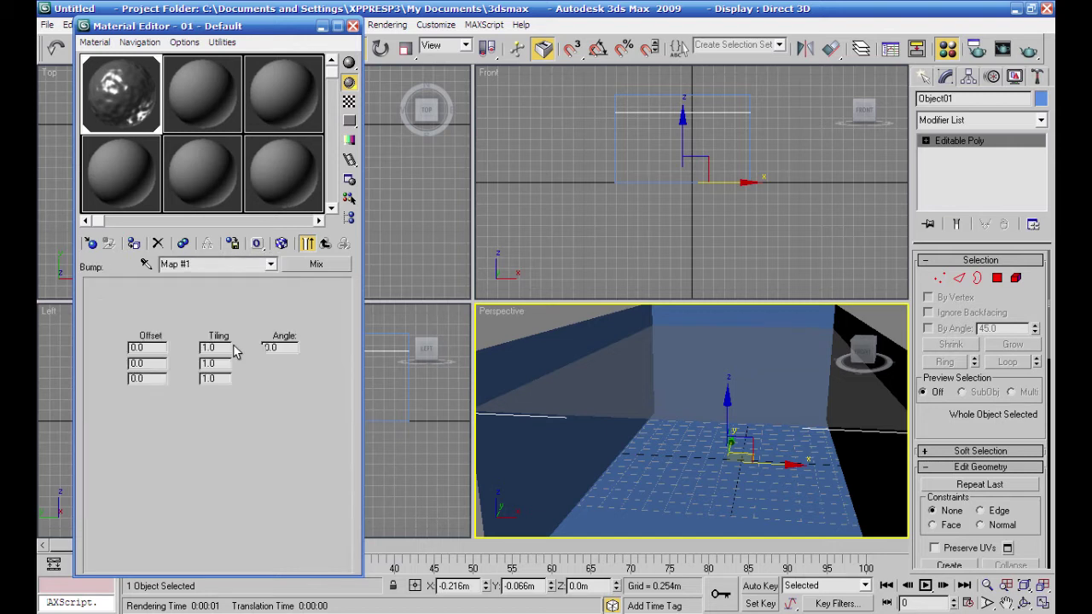
left_click_drag(164, 492, 158, 613)
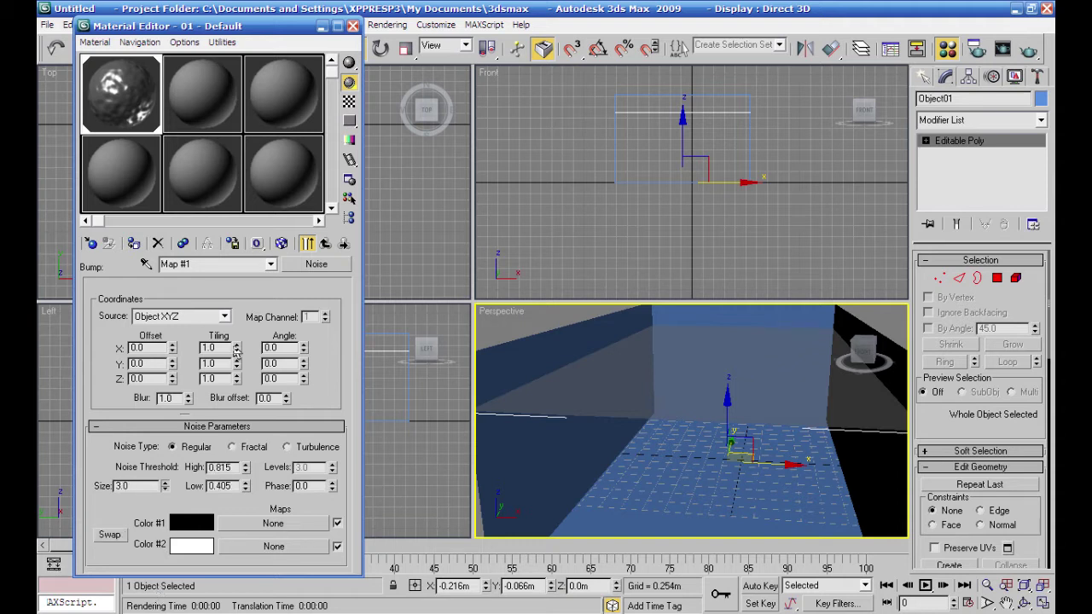
left_click(326, 244)
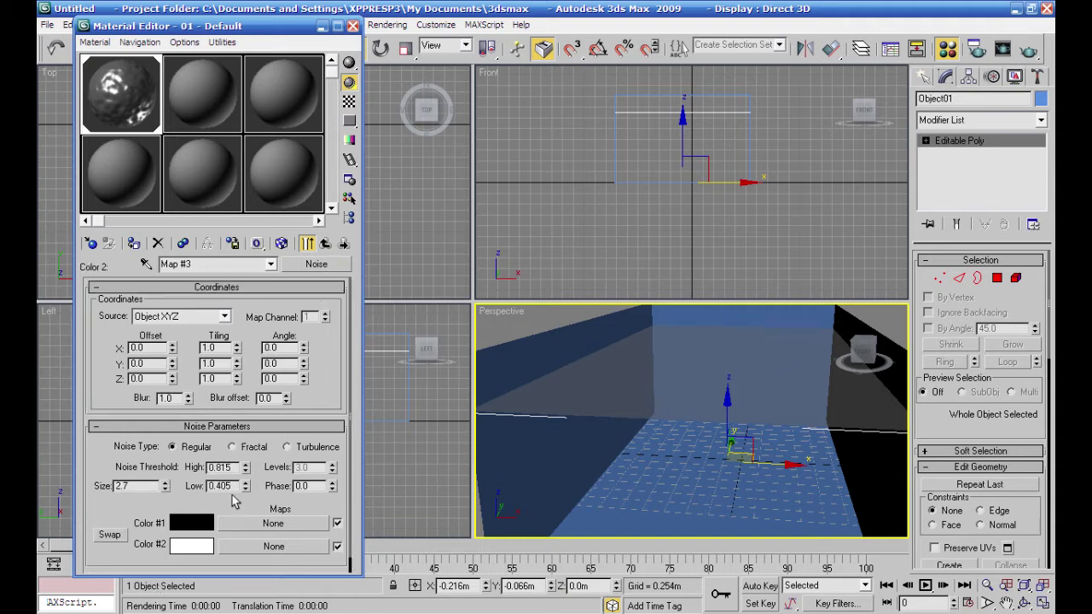
Set the Mix map's mix amount to 50 and render the Perspective view.
left_click(325, 243)
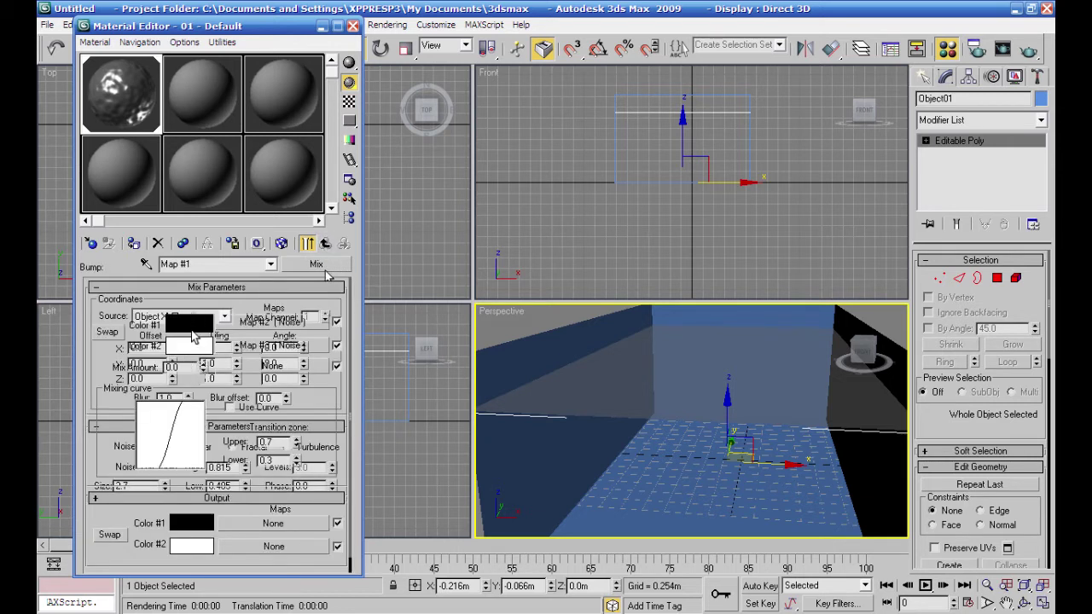
type("5")
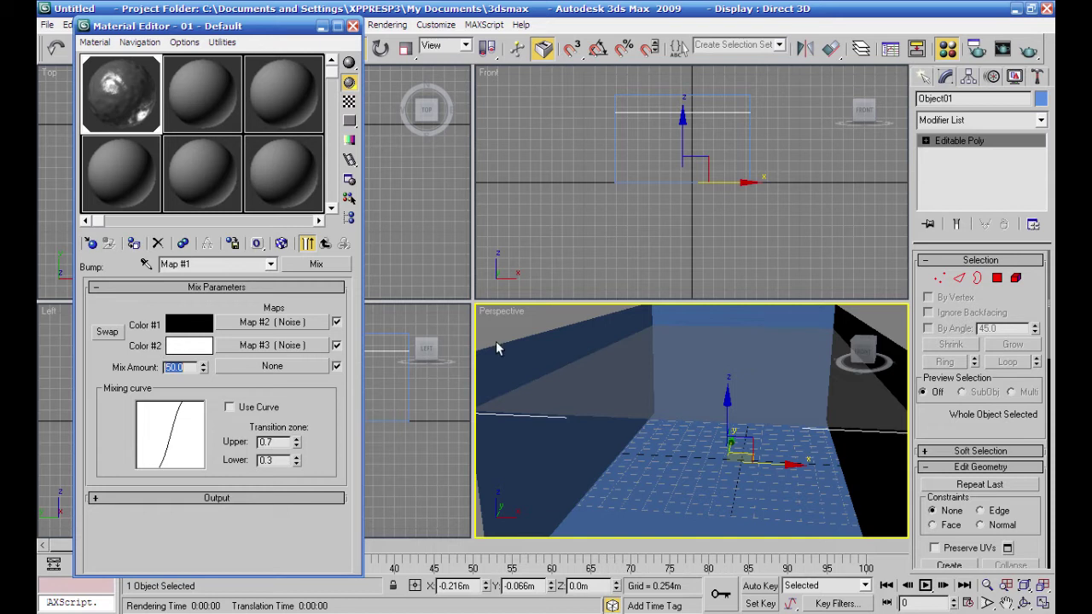
left_click(1030, 48)
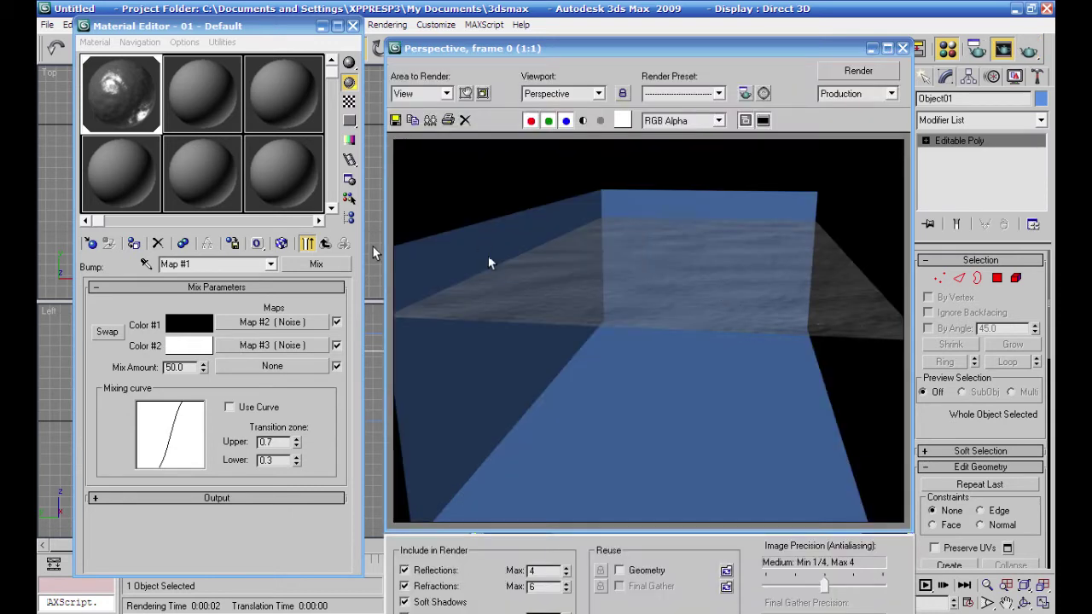
Assign a Raytrace map to the material's Reflection channel and test-render the Perspective view.
left_click(325, 244)
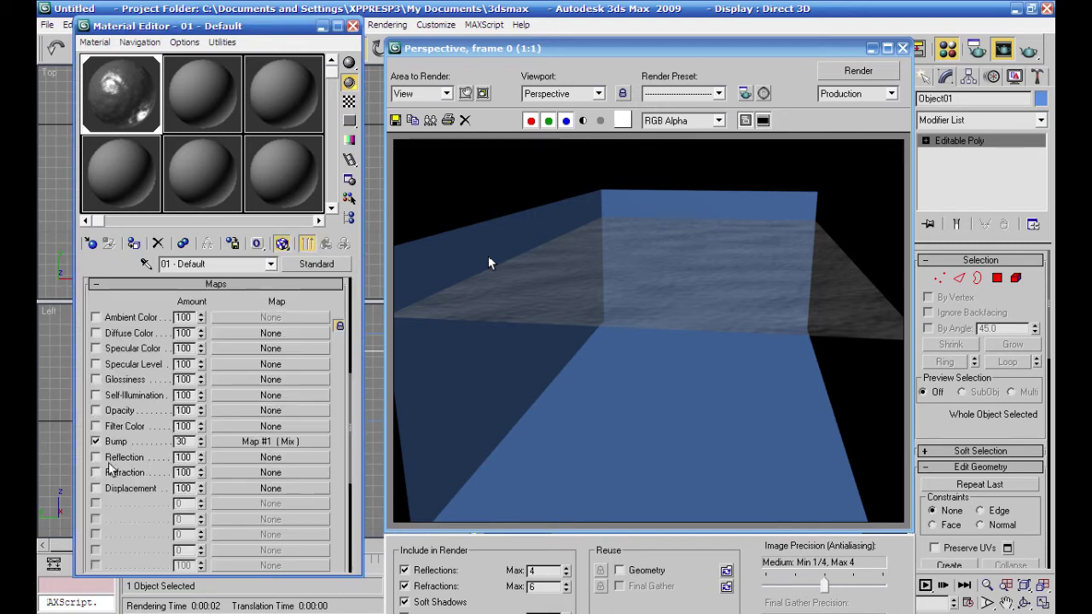
left_click(215, 459)
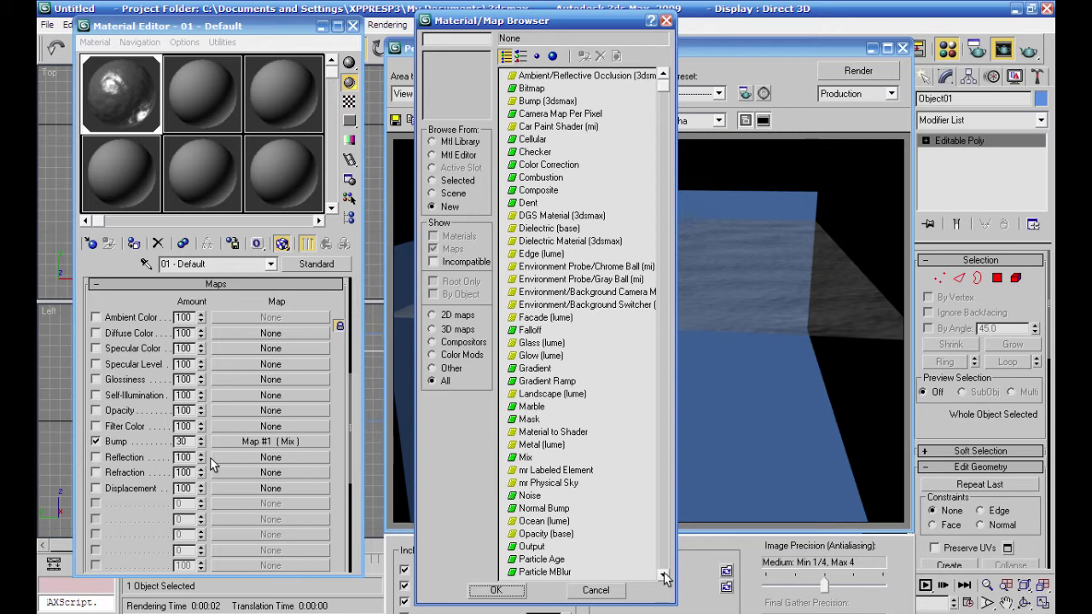
left_click_drag(665, 576, 665, 576)
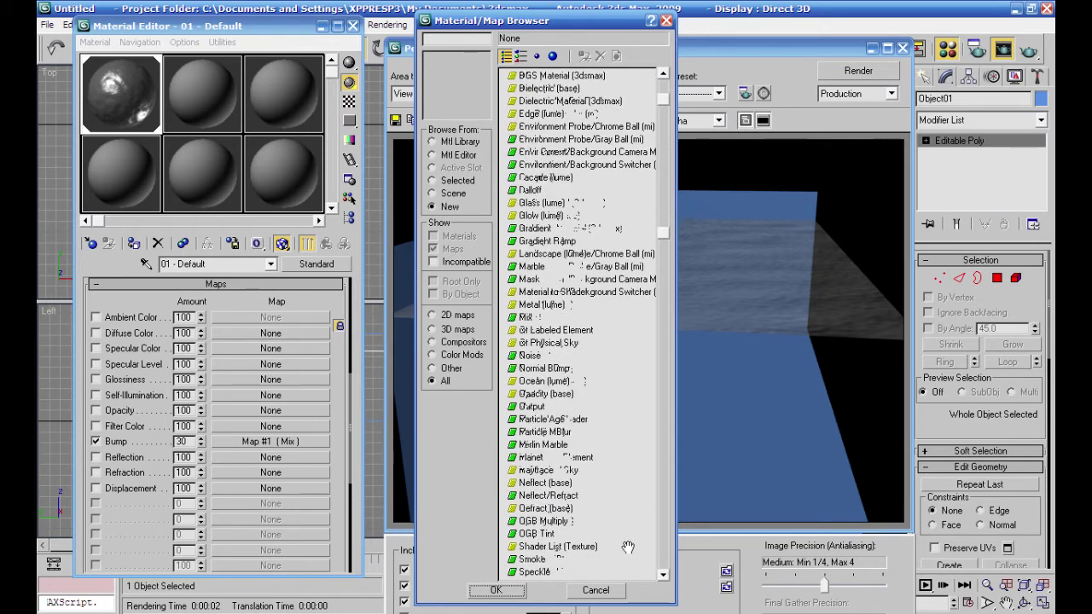
double_click(536, 472)
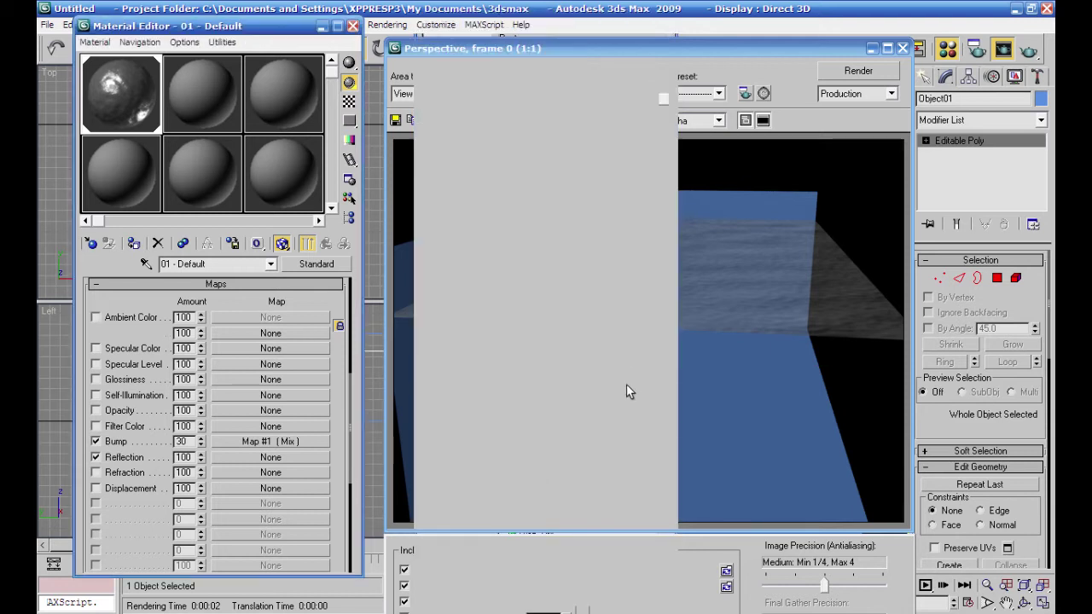
left_click(879, 71)
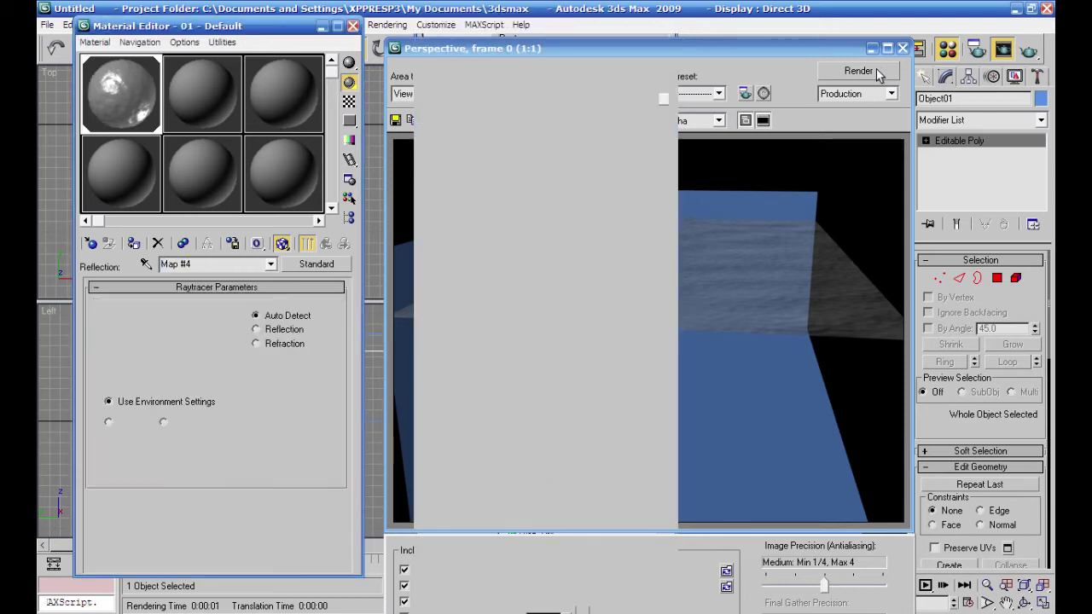
left_click(879, 72)
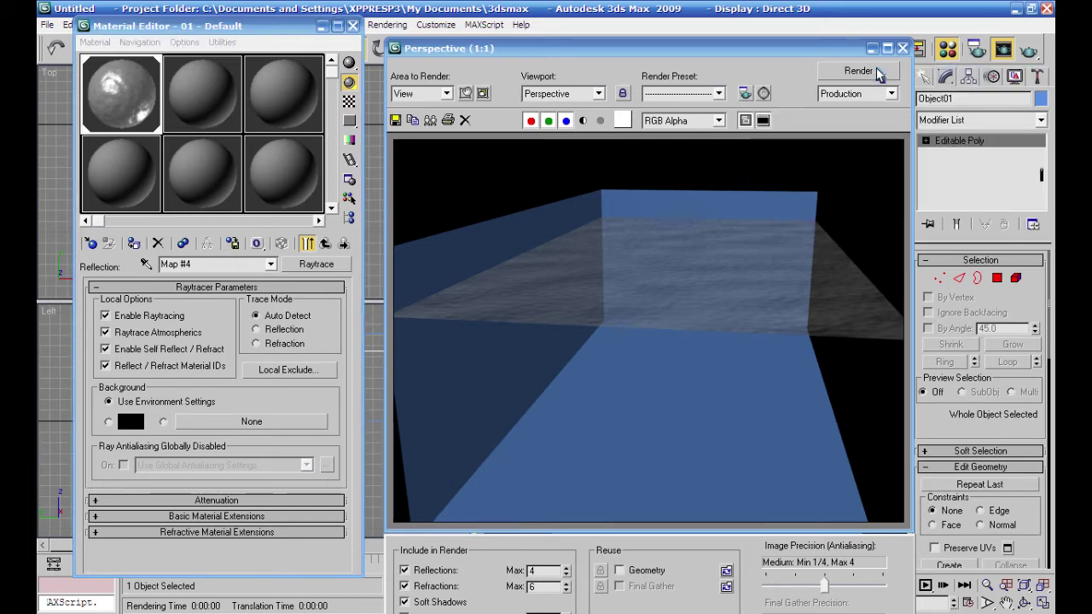
left_click(876, 72)
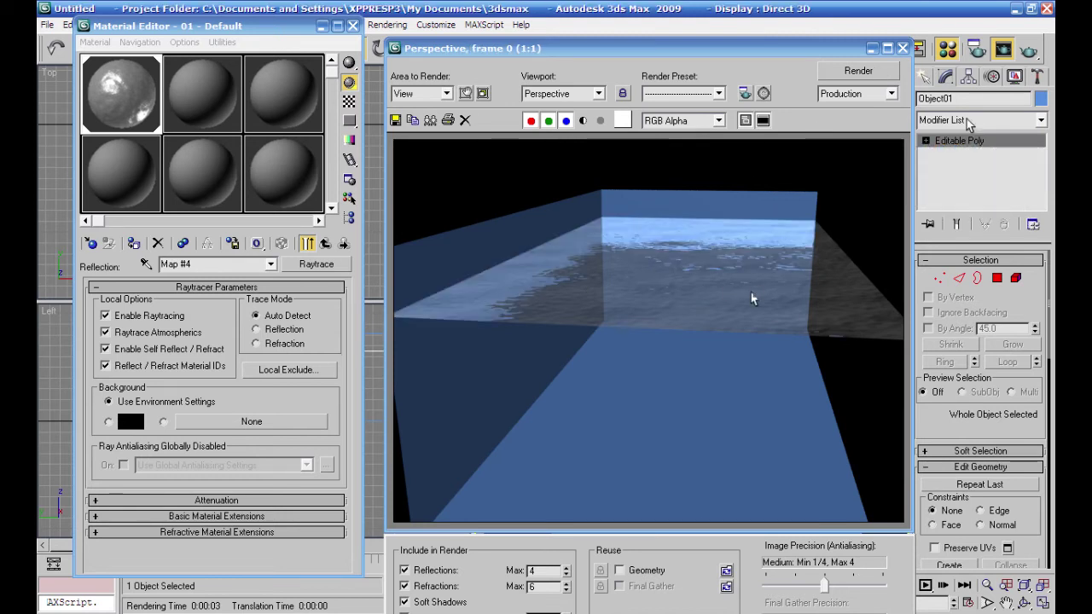
left_click(903, 48)
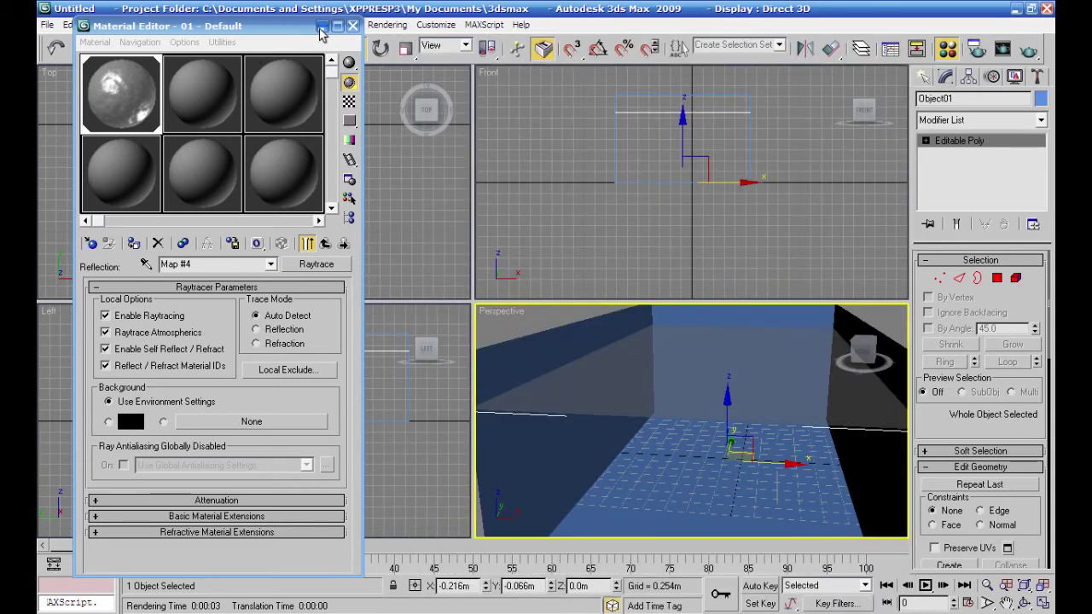
Place a standard target spotlight in the Top view, from beyond the box's far end to a target inside it, about 6.2 m away.
left_click(321, 26)
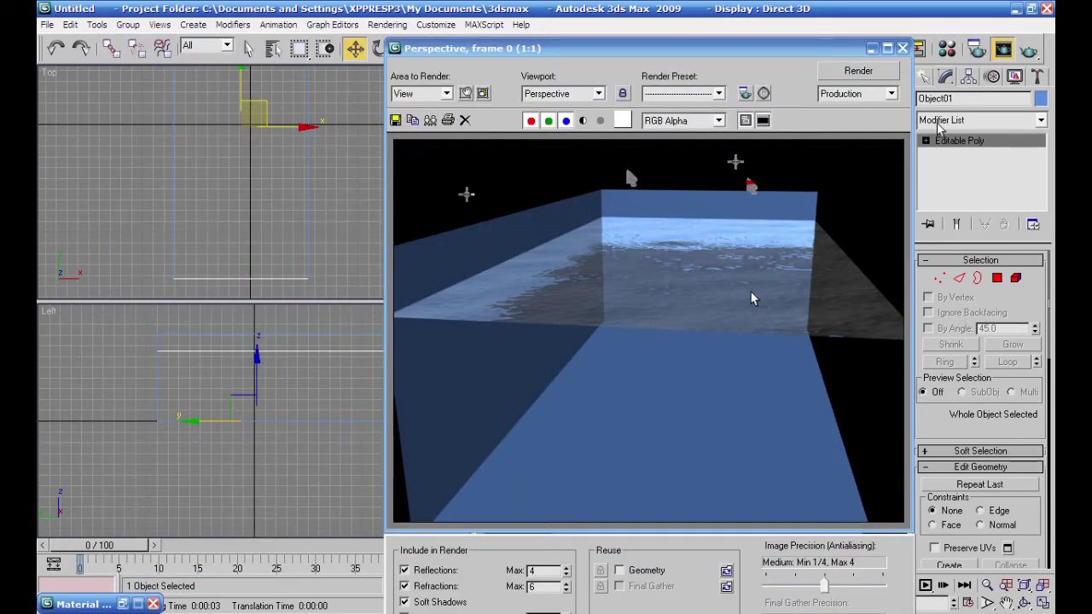
left_click(922, 76)
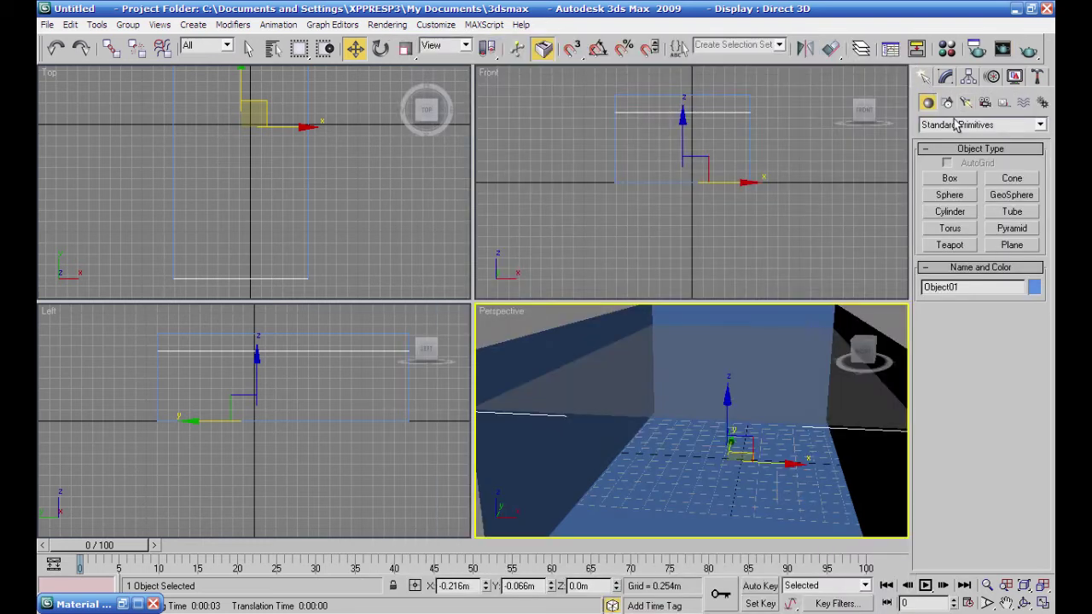
left_click(966, 102)
right_click(355, 174)
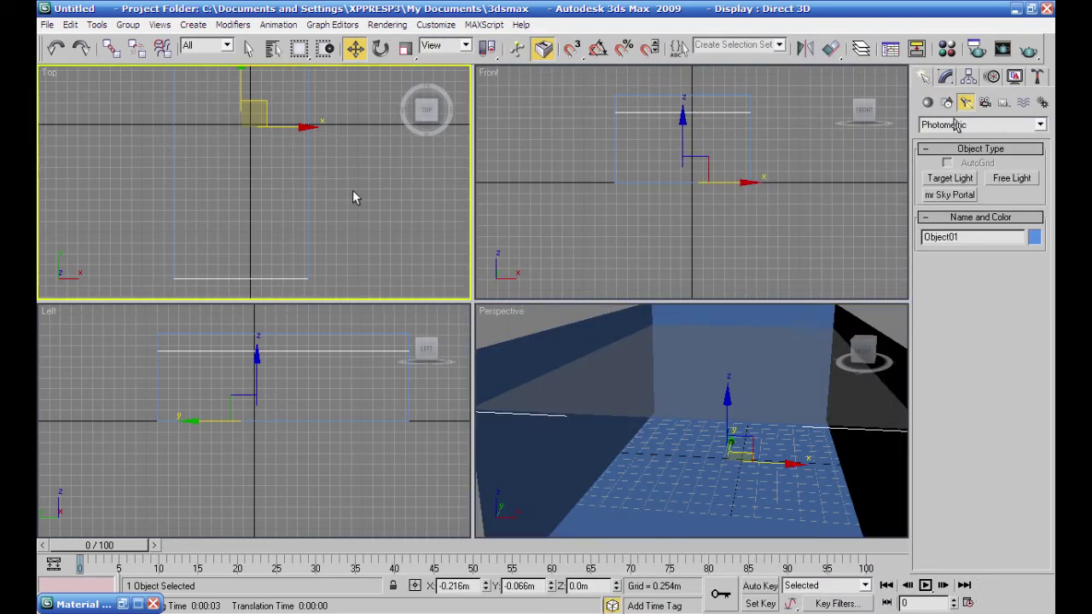
key("ctrl+alt+z")
right_click(294, 484)
key("ctrl+alt+z")
right_click(619, 251)
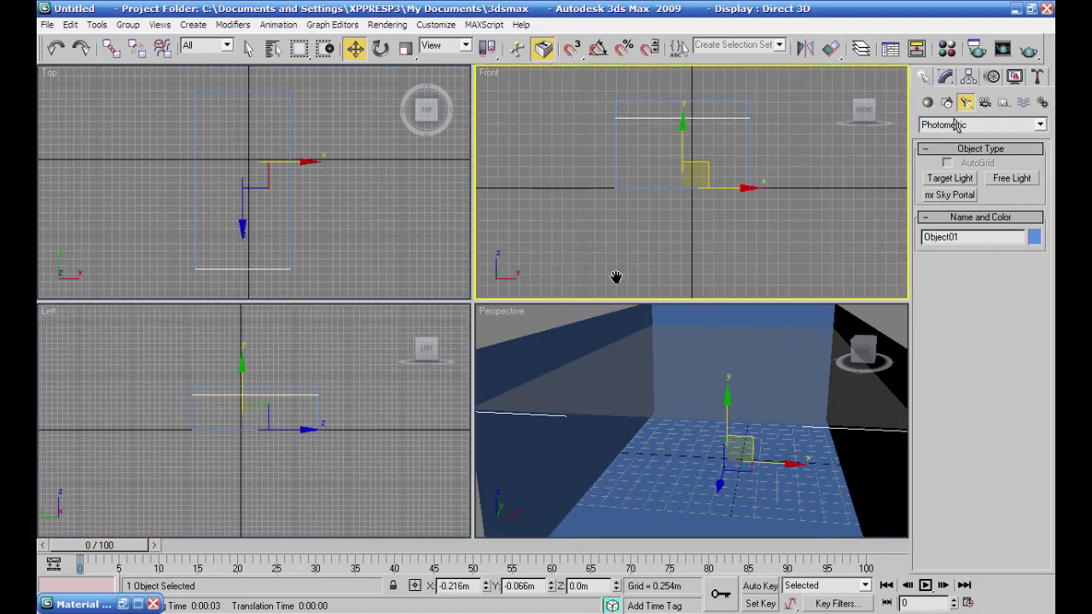
key("ctrl+alt+z")
middle_click_drag(319, 99, 318, 160)
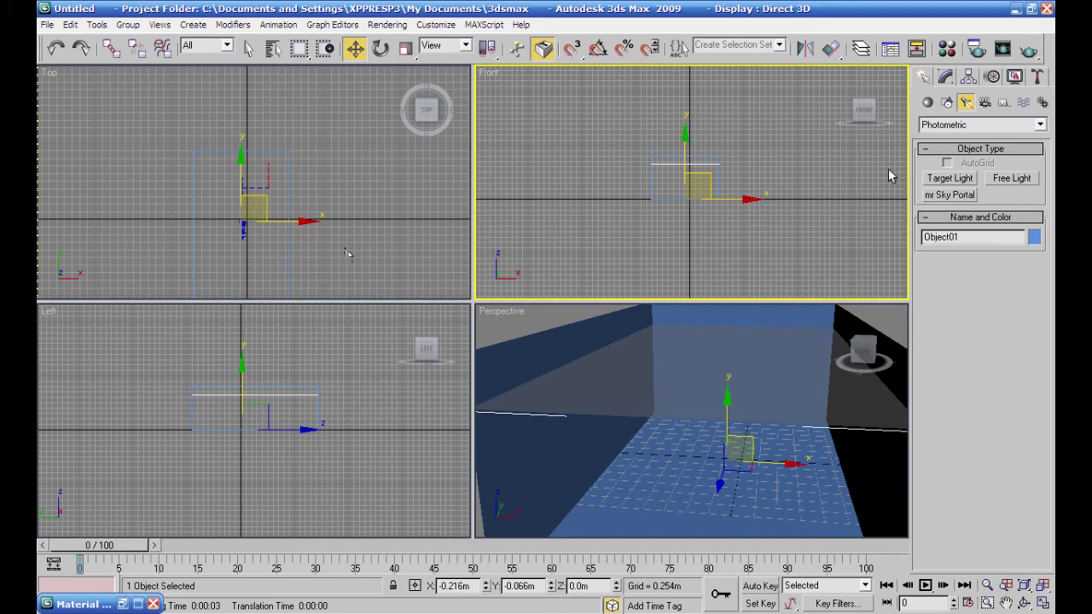
left_click(1041, 124)
left_click(1024, 147)
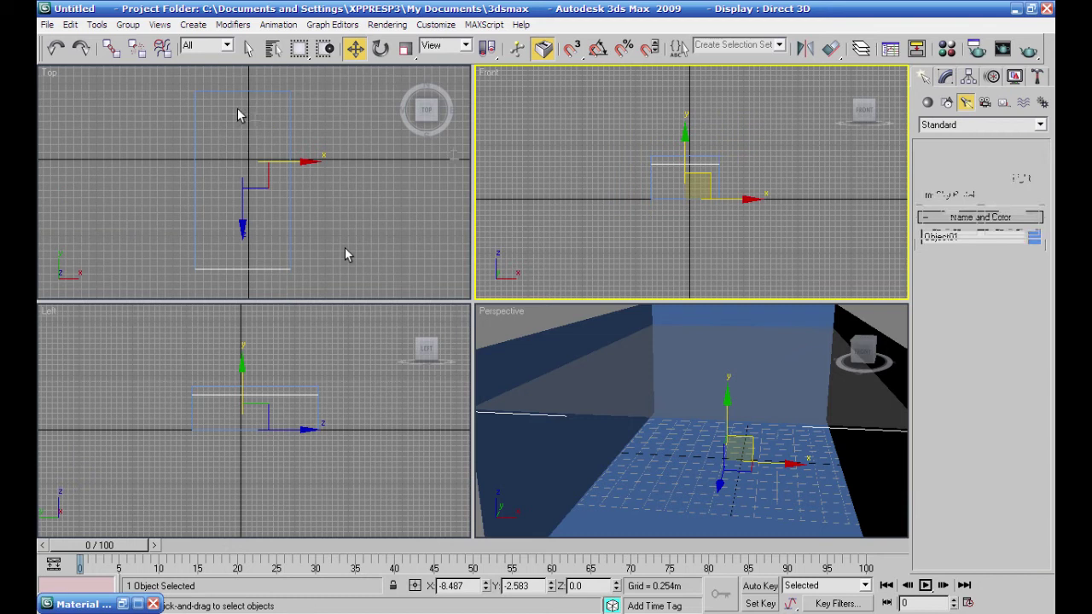
left_click_drag(244, 89, 242, 268)
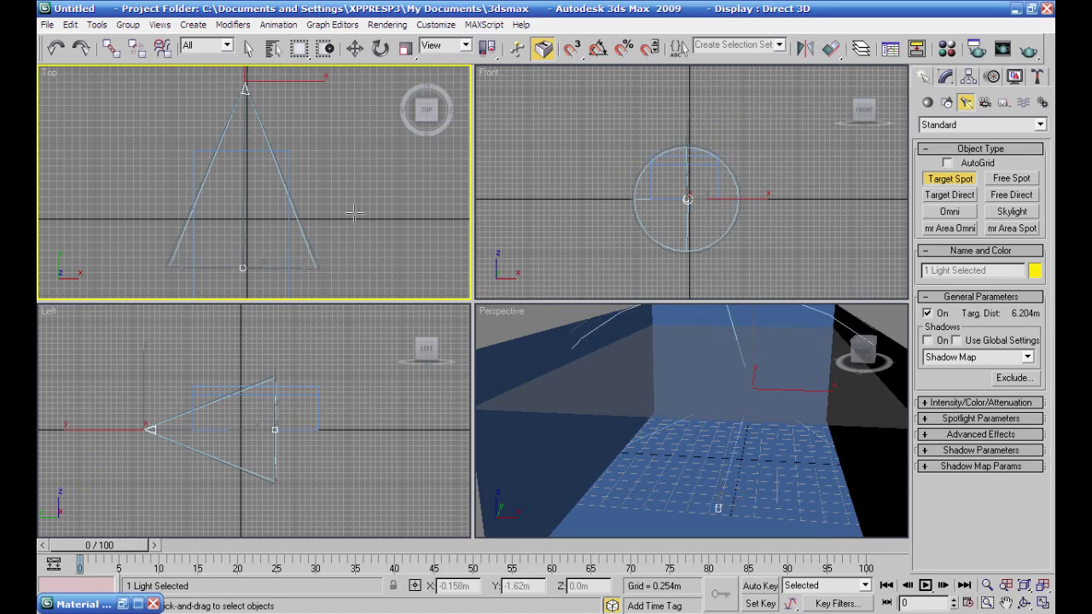
Raise the spotlight about 3.53 m vertically in the Front view, leaving its target on the box floor.
left_click(355, 48)
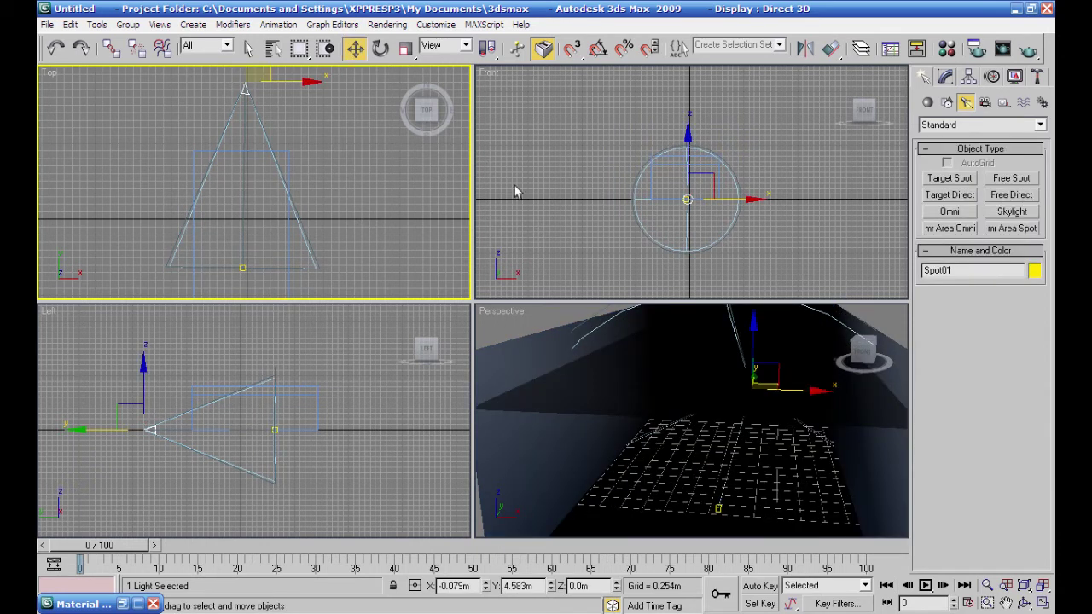
right_click(753, 157)
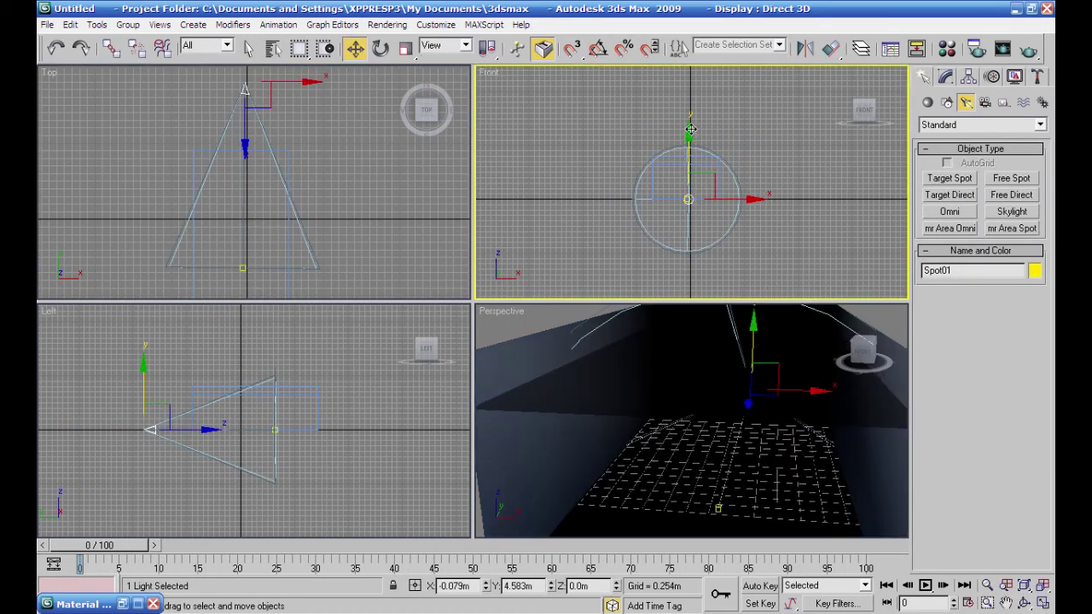
left_click_drag(691, 117, 683, 64)
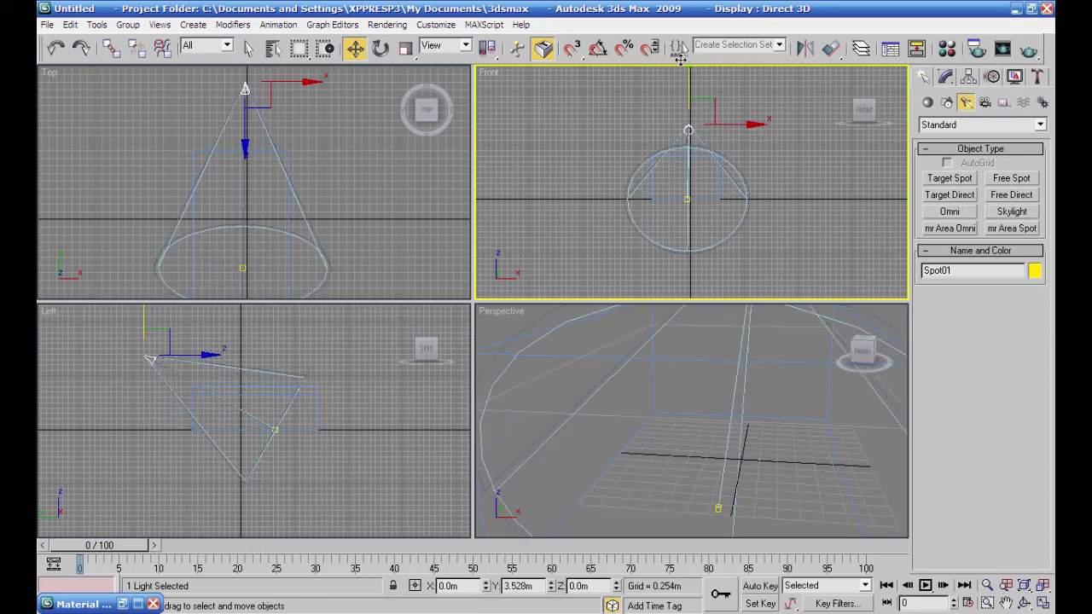
Examine the raised spotlight and its cone around the box from several angles in the Perspective view.
scroll(689, 380, "down", 3)
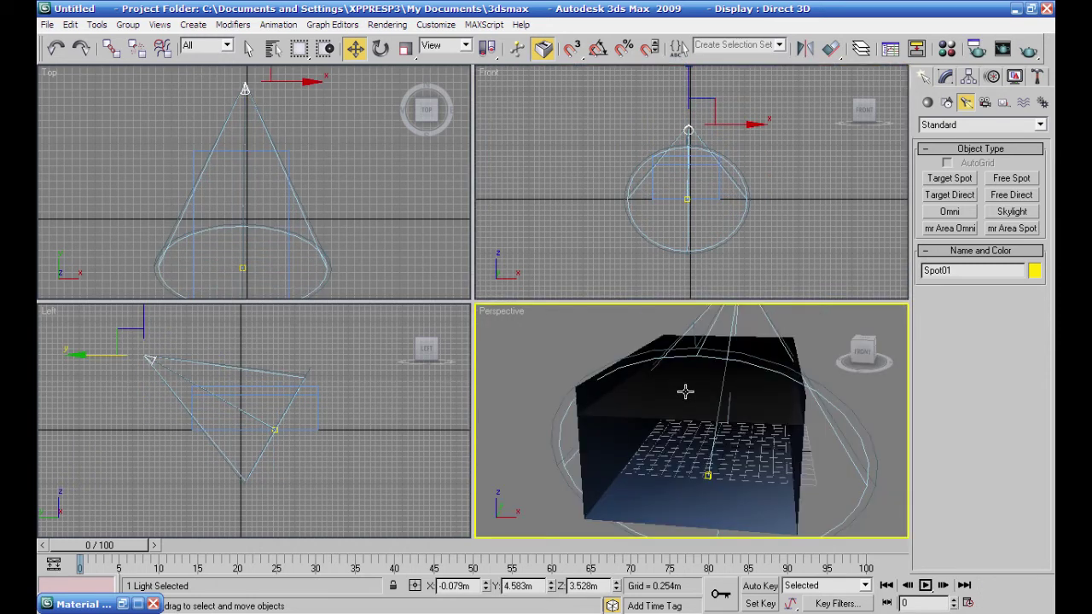
scroll(713, 419, "down", 2)
mouse_move(713, 419)
middle_mouse_down("alt")
mouse_move(615, 395)
mouse_move(629, 419)
mouse_move(720, 414)
middle_mouse_up("alt")
scroll(720, 414, "up", 3)
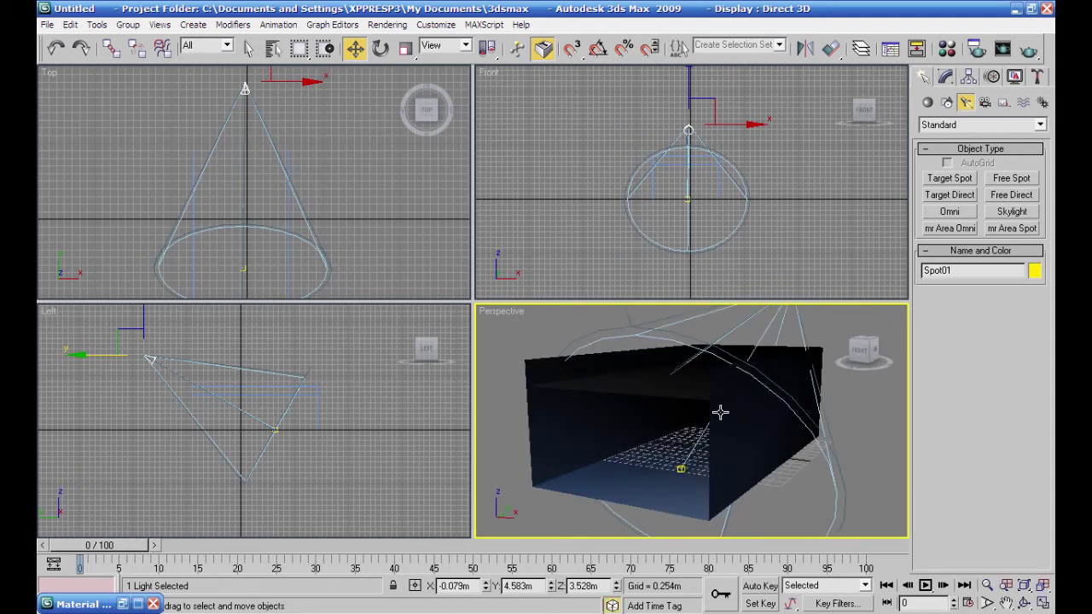
scroll(721, 413, "up", 3)
middle_click_drag(689, 415, 693, 447)
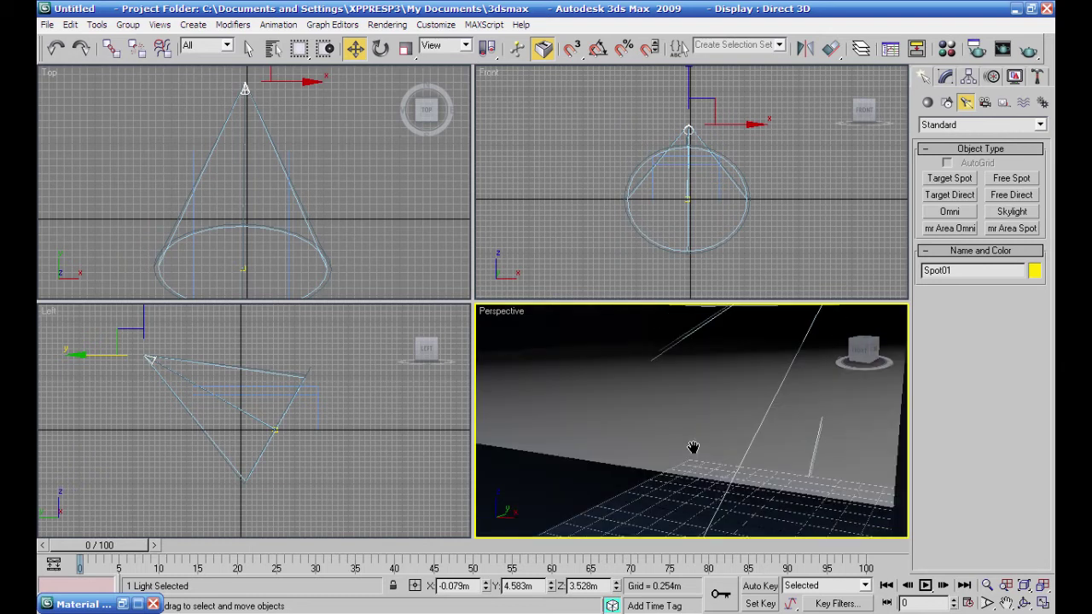
scroll(696, 415, "up", 3)
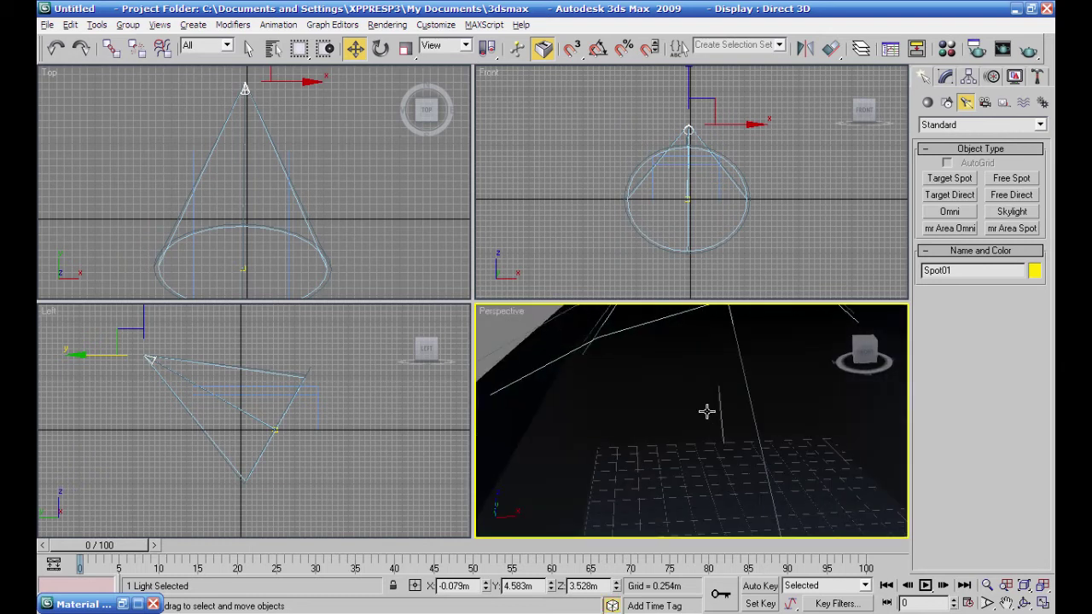
Widen the spotlight's cone to a hotspot of 57.0 and a falloff of 59.0.
middle_click_drag(349, 227, 346, 181)
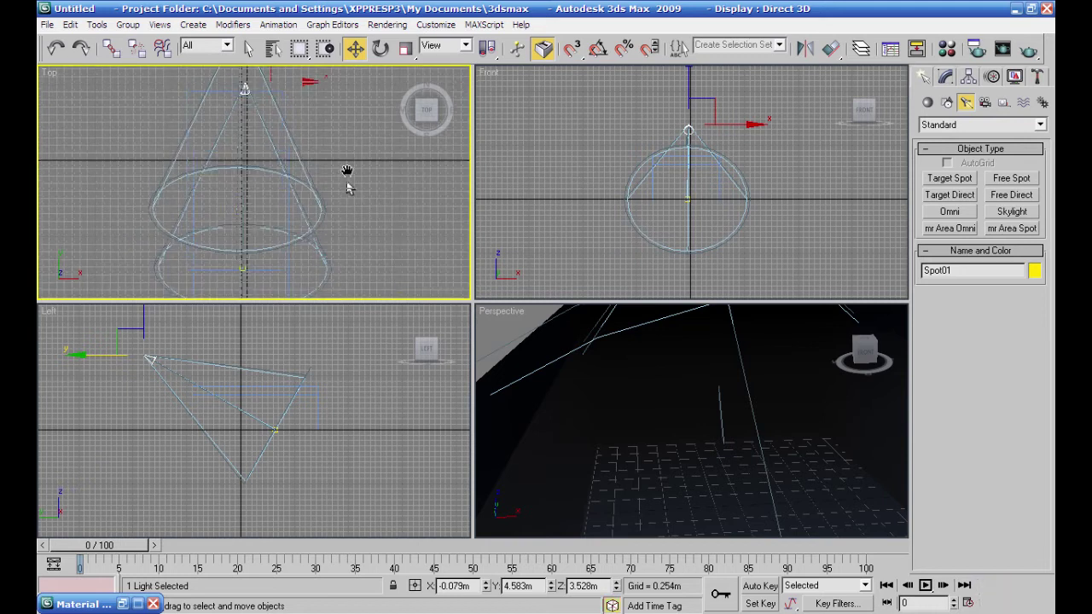
left_click(947, 77)
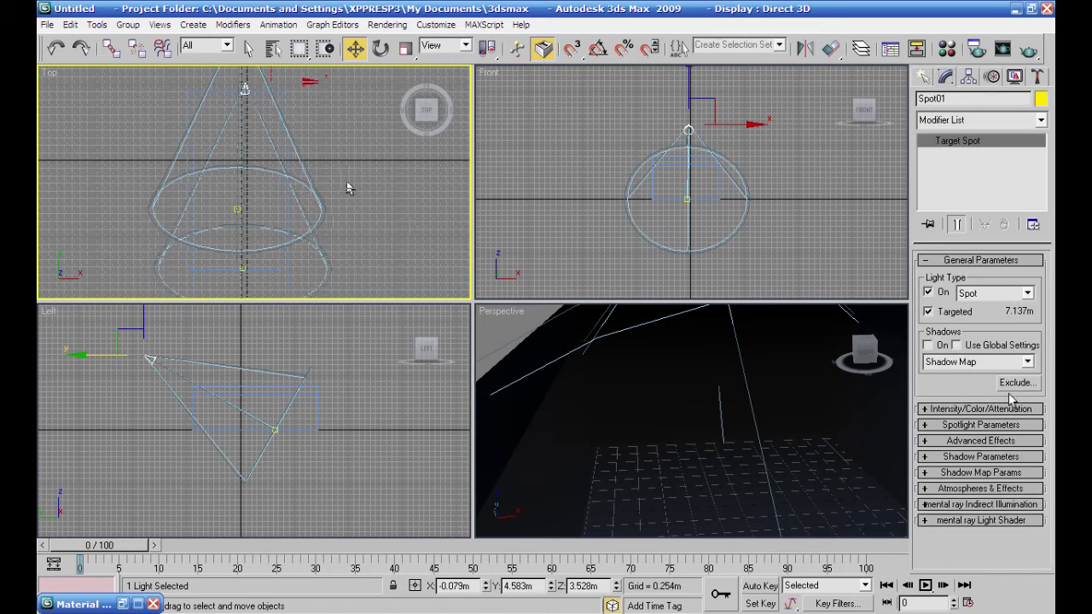
left_click(930, 426)
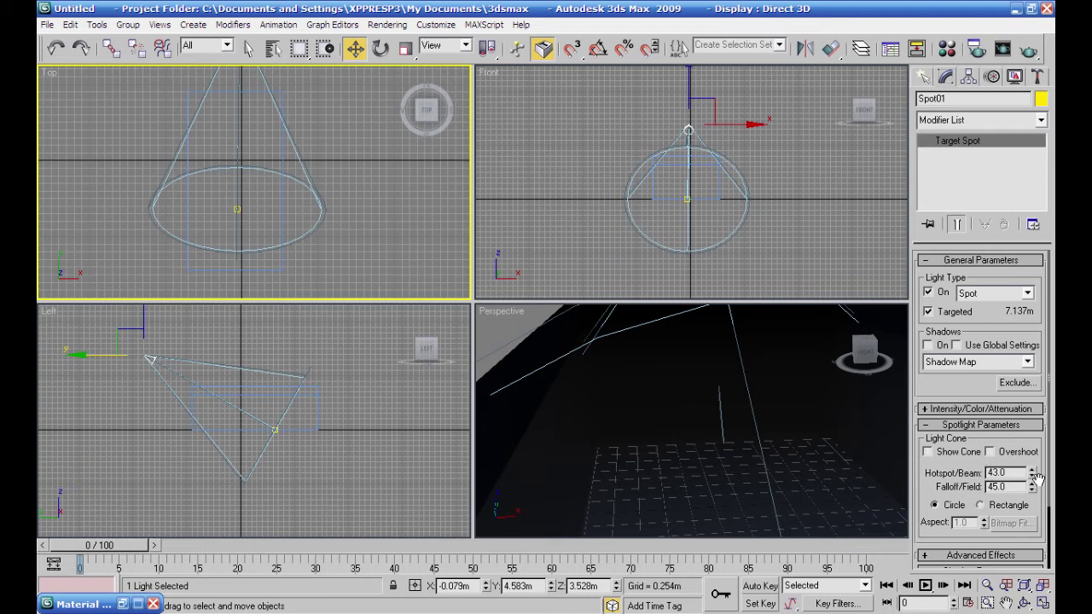
left_click_drag(1035, 472, 1034, 364)
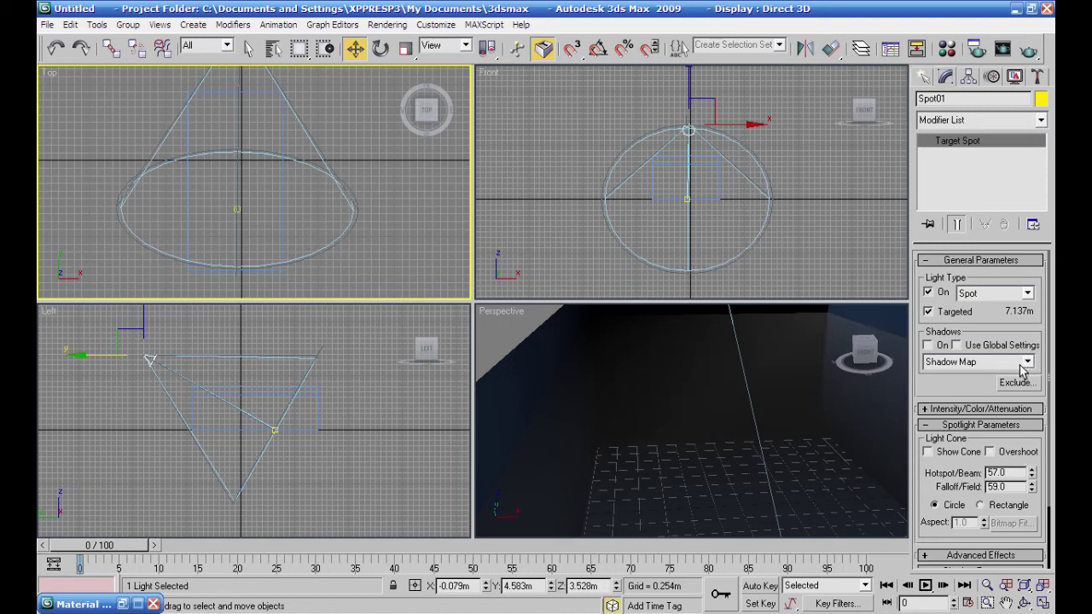
Move the spotlight higher and farther from the box in the Left view, to about Y 8.247 m and Z 5.318 m.
right_click(421, 435)
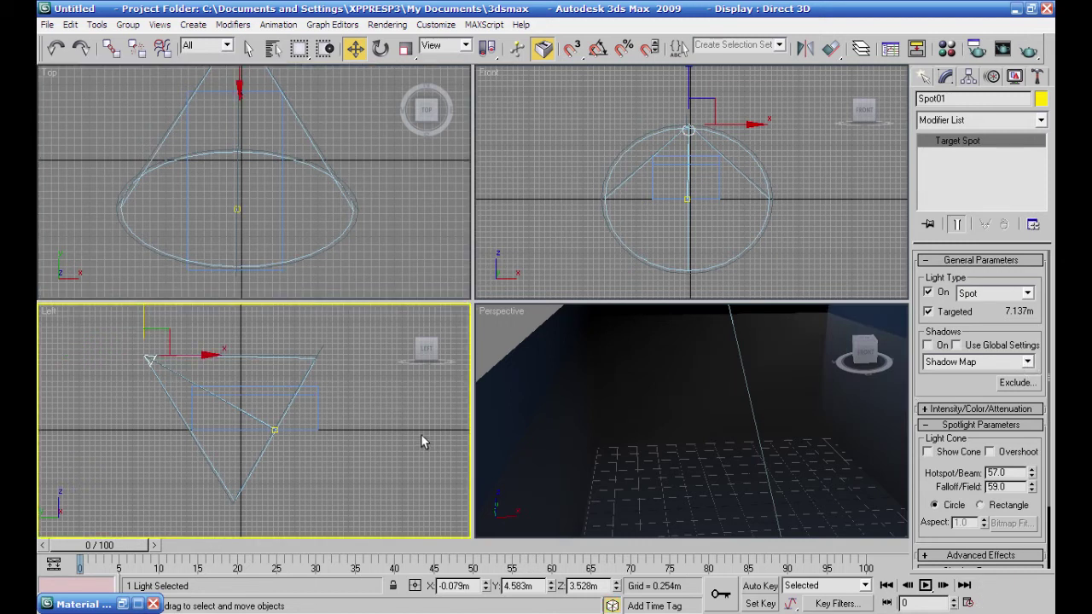
left_click_drag(164, 331, 89, 295)
right_click(88, 295)
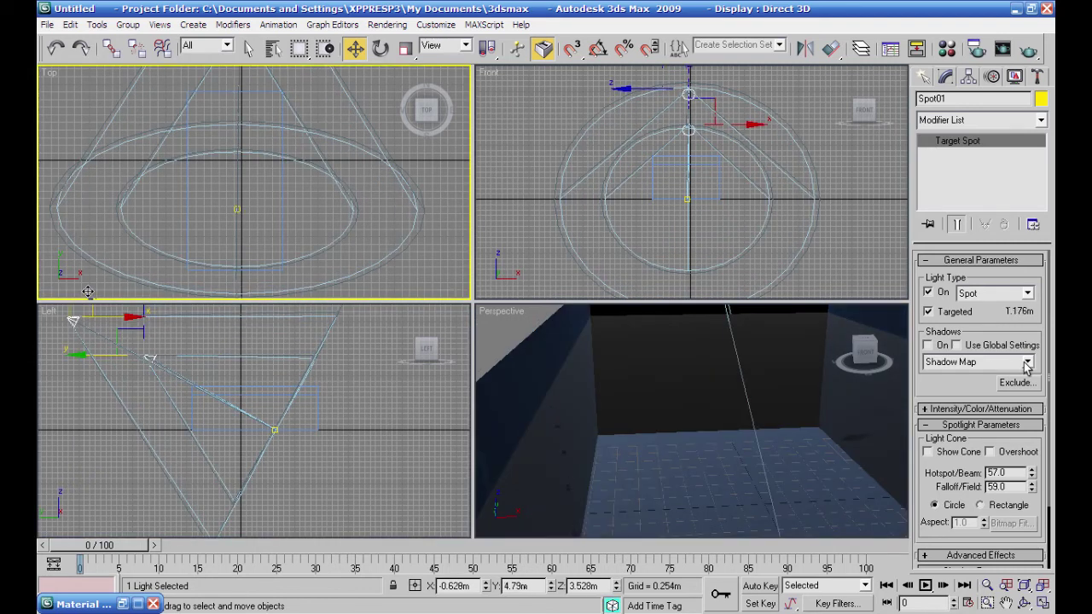
right_click(259, 444)
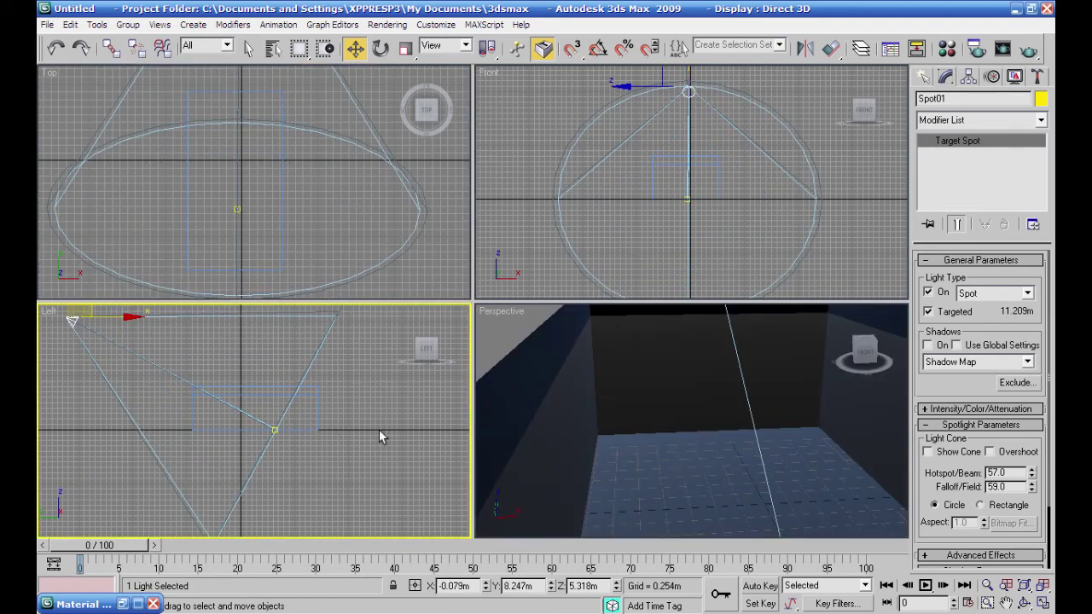
Reframe the Perspective view inside the box and test-render the water under the spotlight.
right_click(844, 324)
mouse_move(743, 402)
middle_mouse_down()
mouse_move(714, 388)
mouse_move(732, 390)
mouse_move(731, 403)
middle_mouse_up()
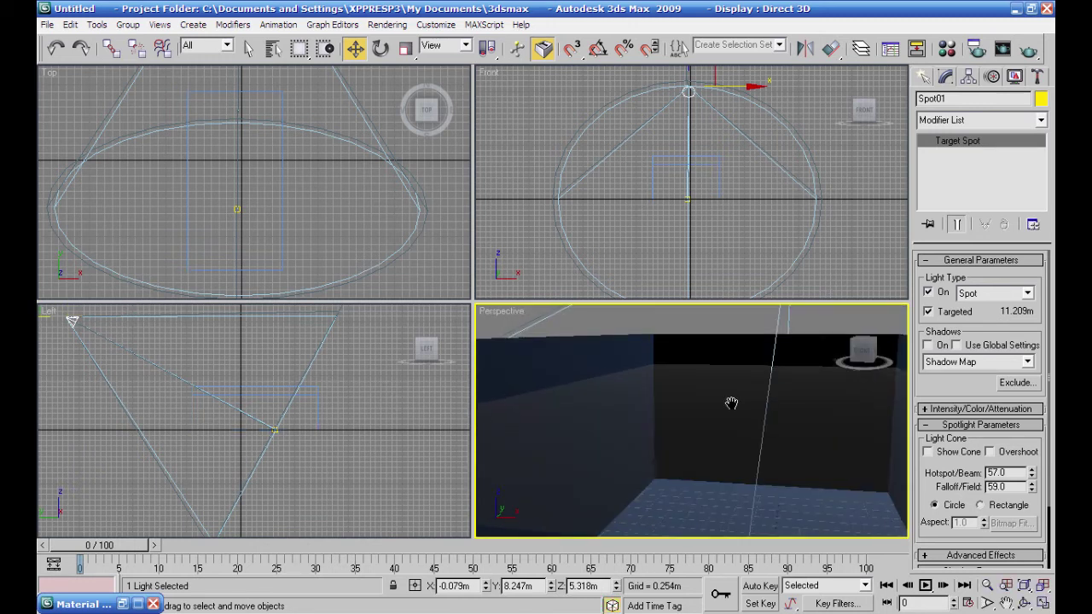
left_click(1030, 51)
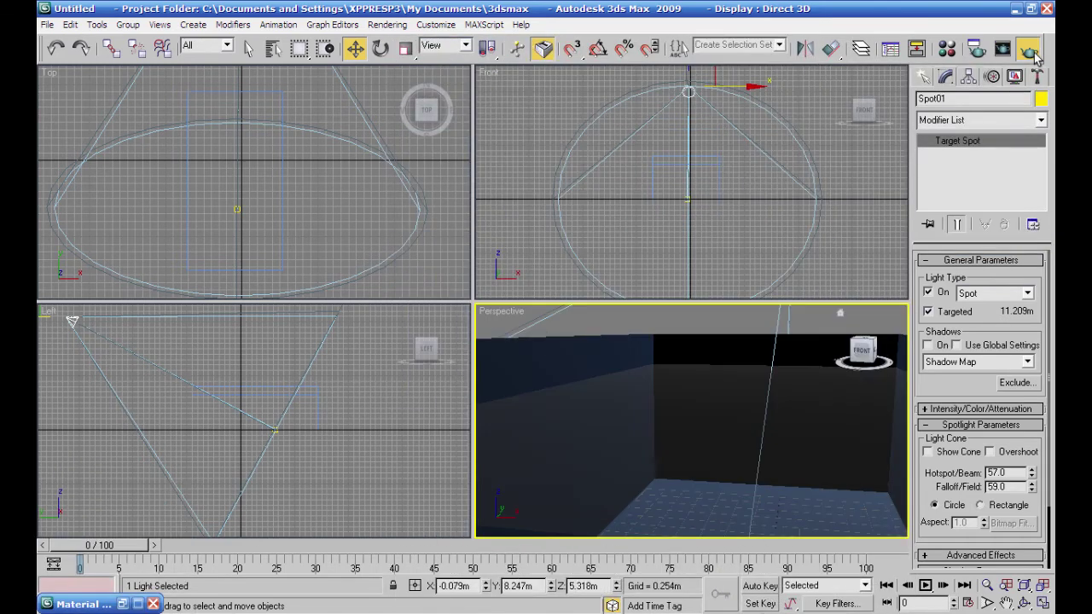
left_click(1031, 53)
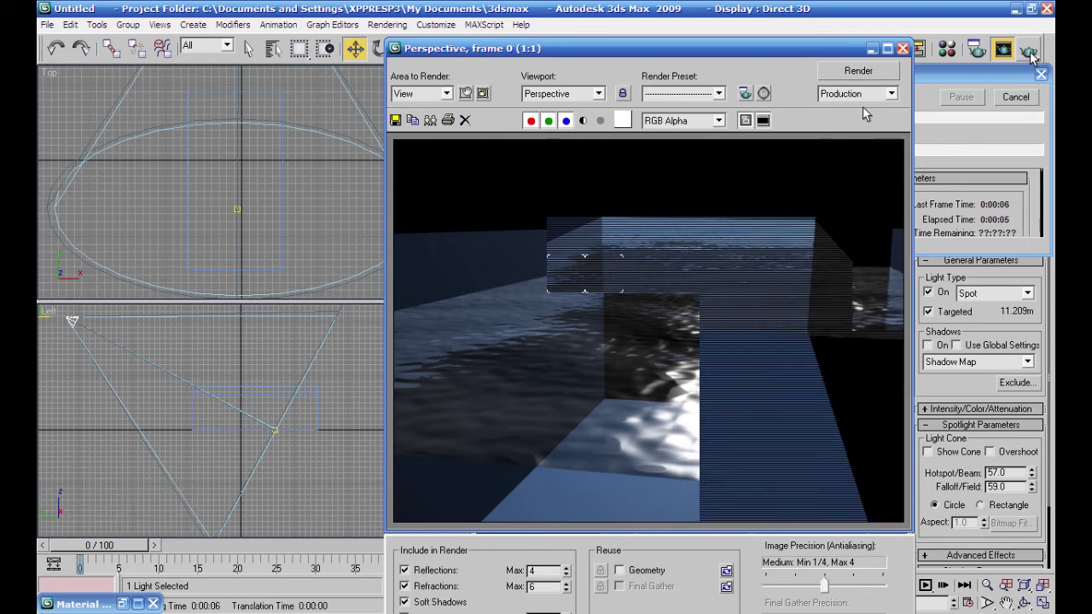
left_click(903, 49)
Set the water material's glossiness to 51 and test-render the reframed Perspective view.
left_click(705, 419)
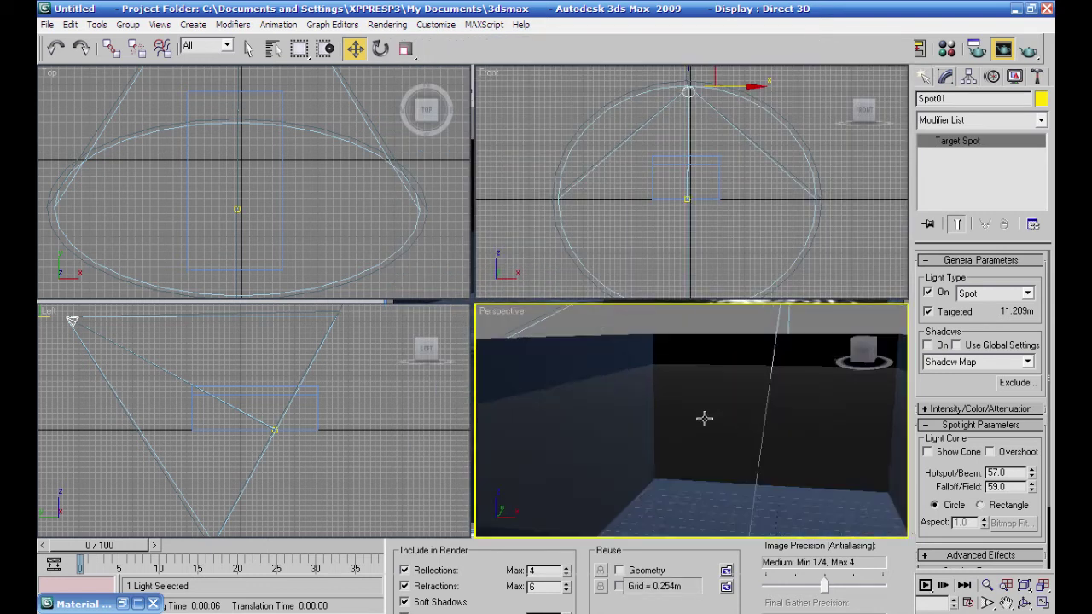
mouse_move(710, 420)
middle_mouse_down()
mouse_move(639, 415)
mouse_move(688, 410)
mouse_move(689, 430)
middle_mouse_up()
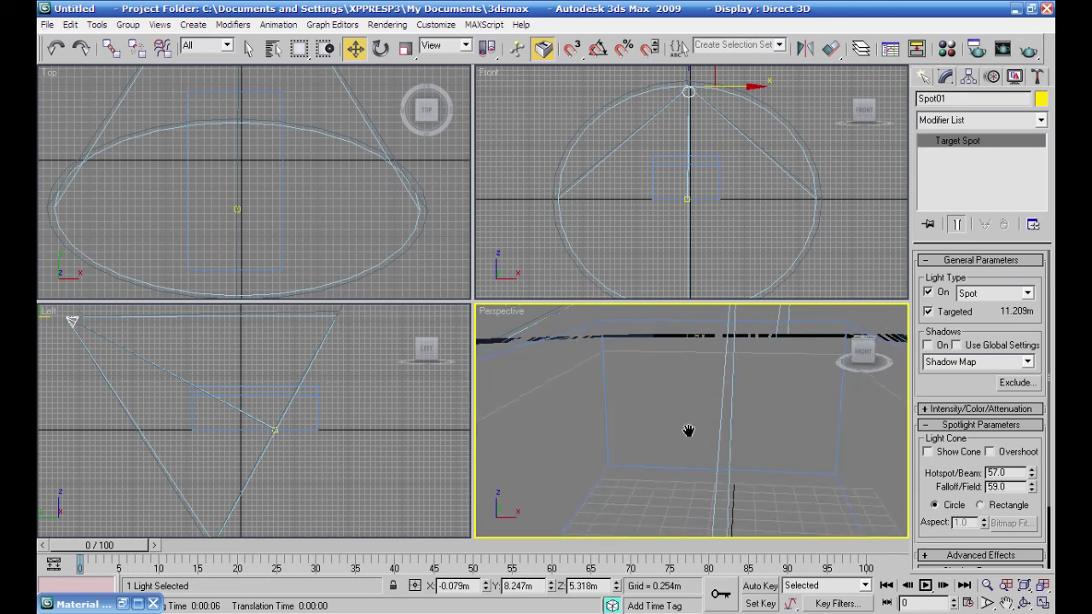
left_click(947, 48)
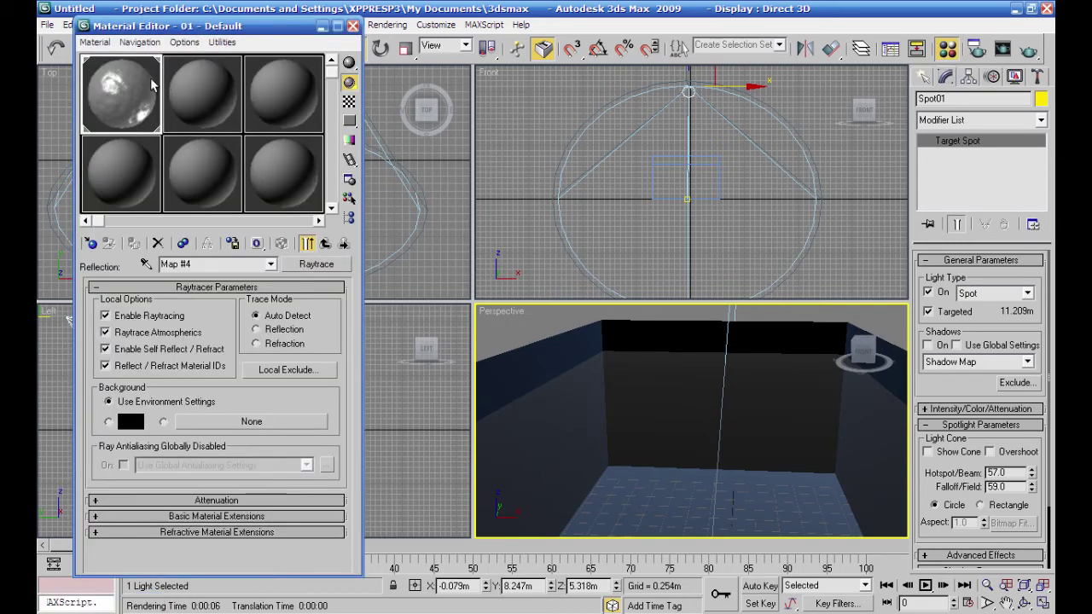
left_click(325, 244)
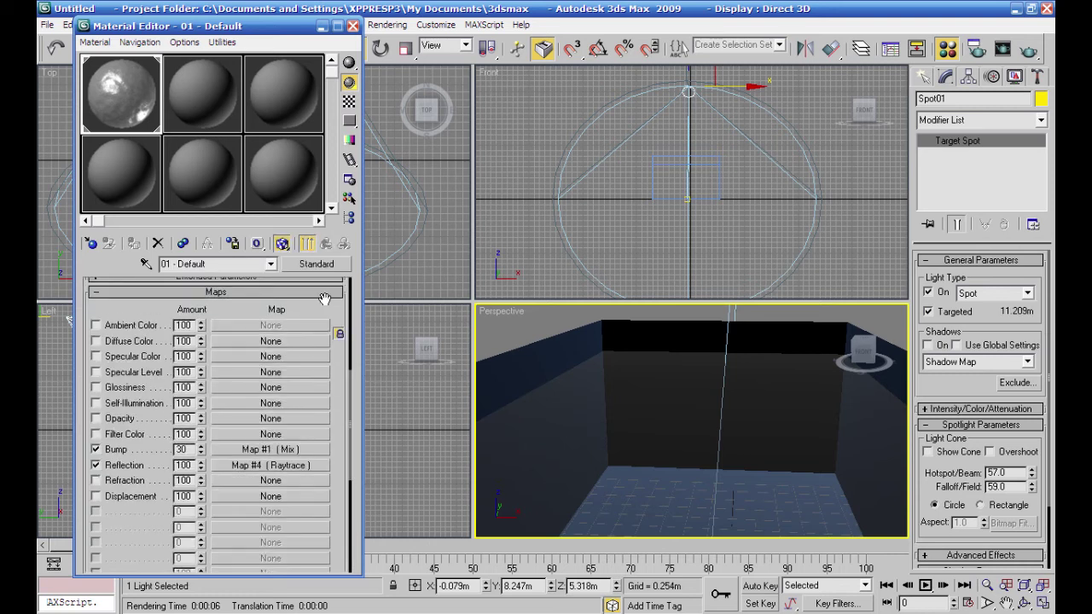
scroll(324, 296, "up", 3)
left_click_drag(198, 358, 202, 283)
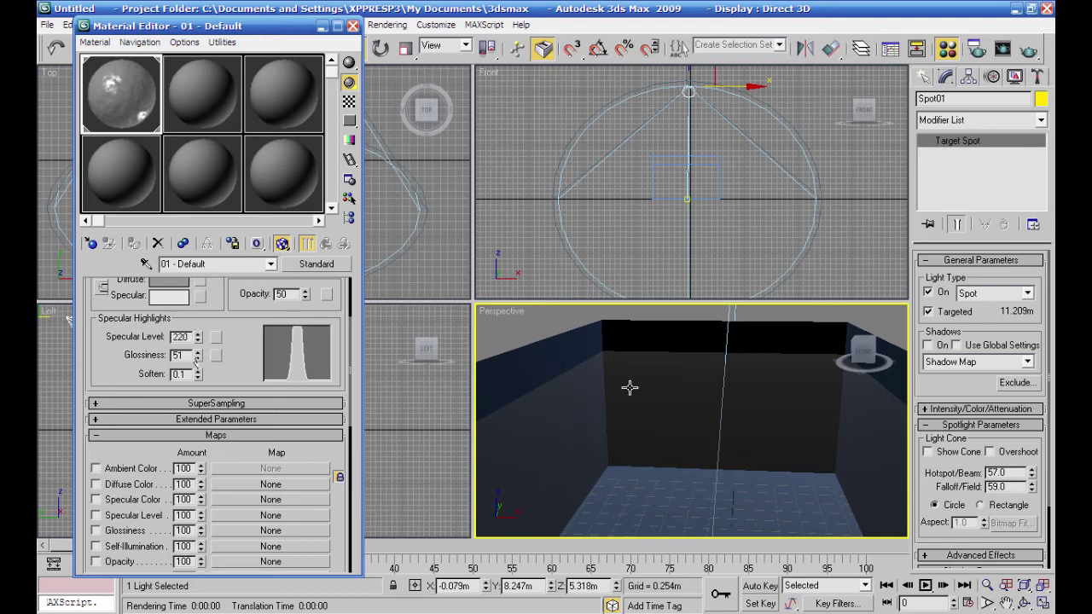
left_click(1023, 52)
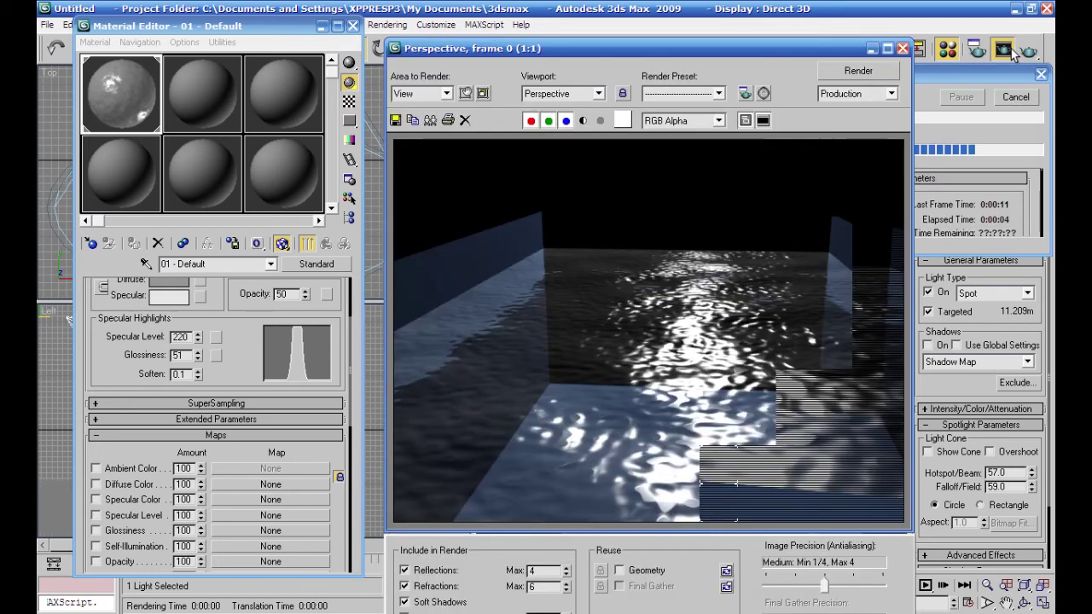
left_click(902, 48)
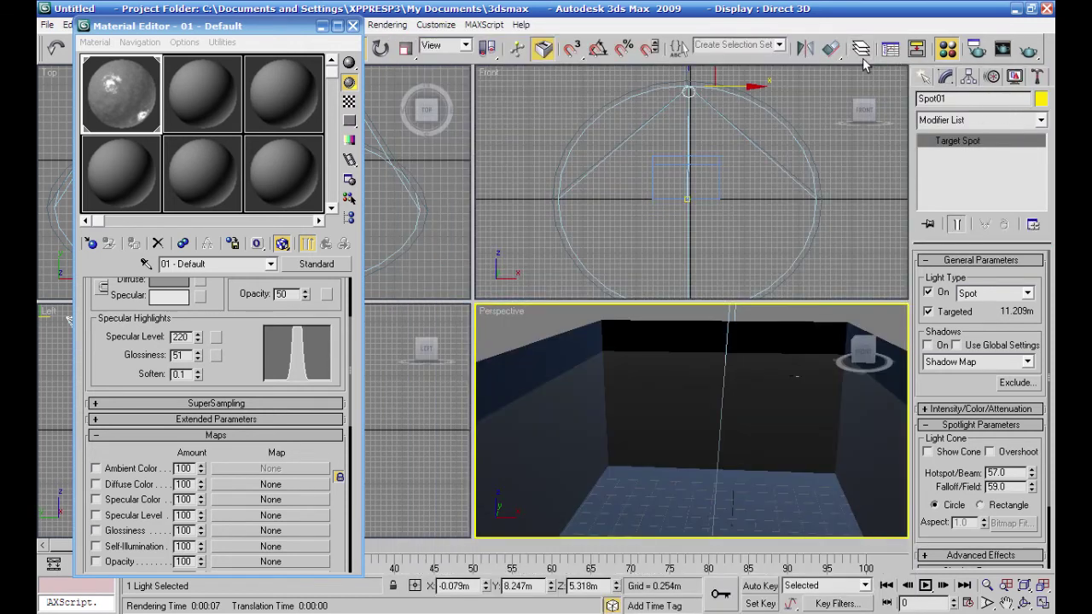
Create a sphere with a radius of about 0.339 m near the middle of the box in the Top view.
left_click(930, 76)
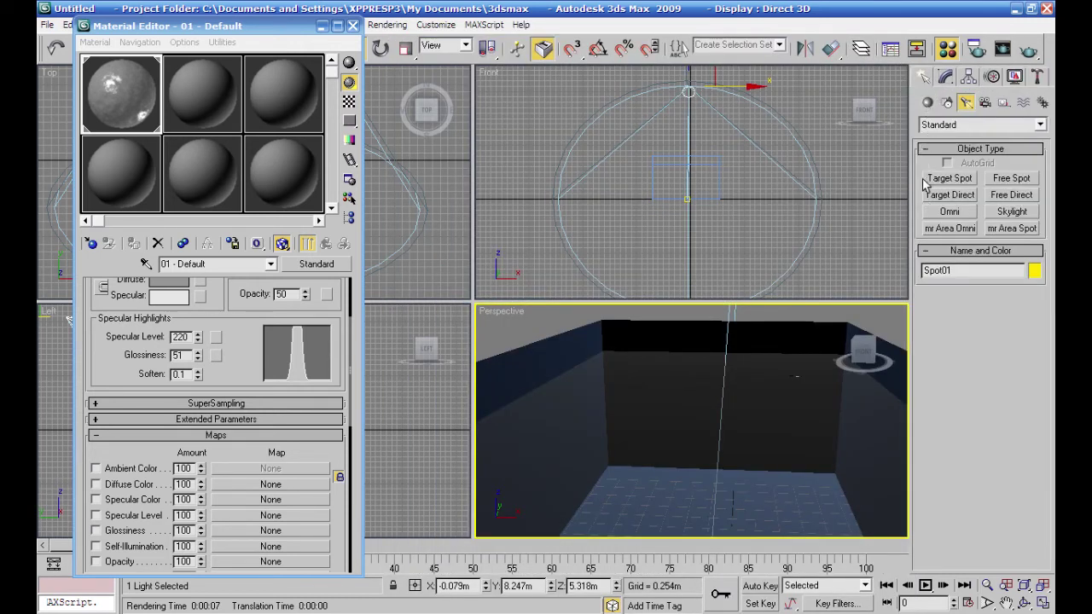
left_click(928, 102)
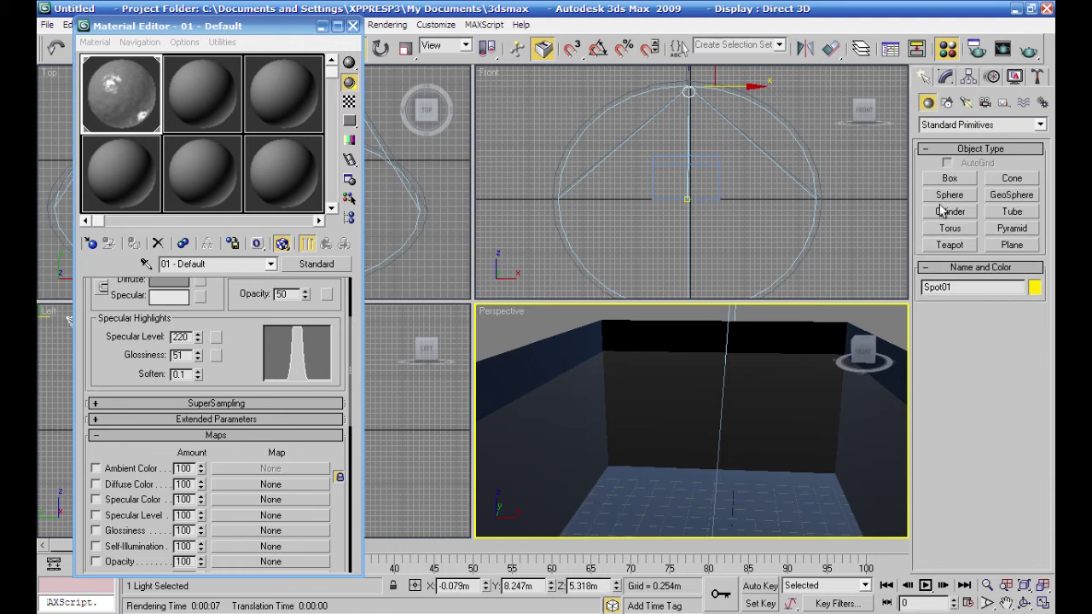
left_click(945, 195)
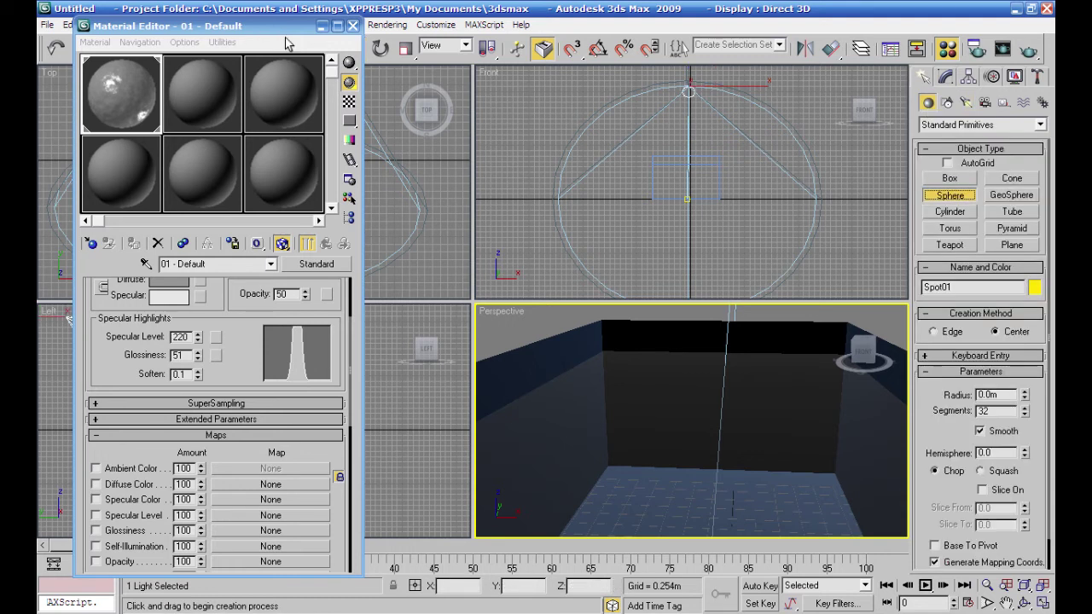
left_click(322, 25)
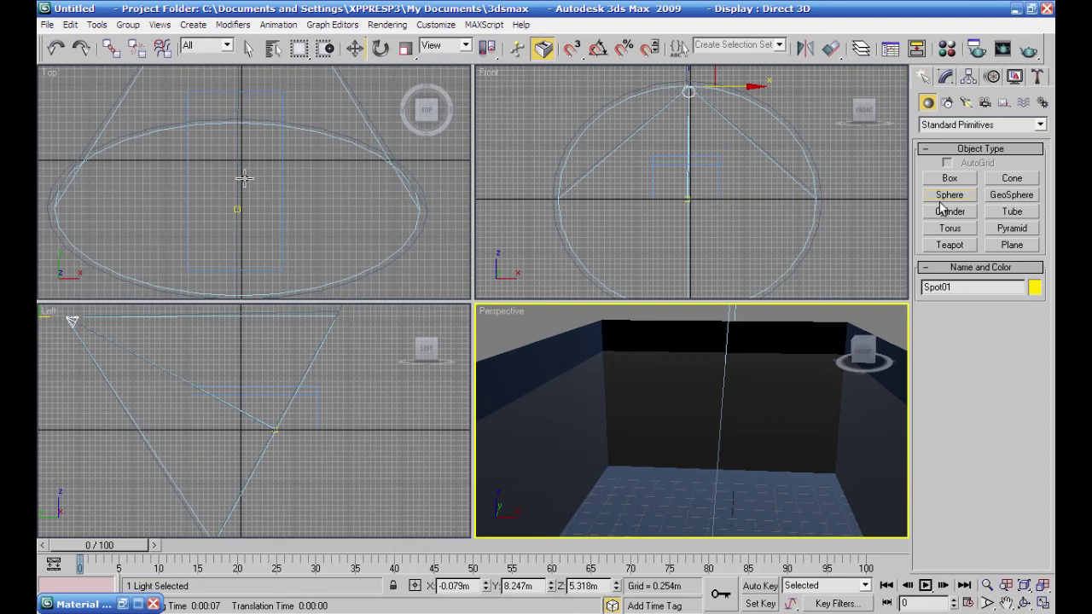
left_click(232, 162)
left_click_drag(232, 162, 240, 168)
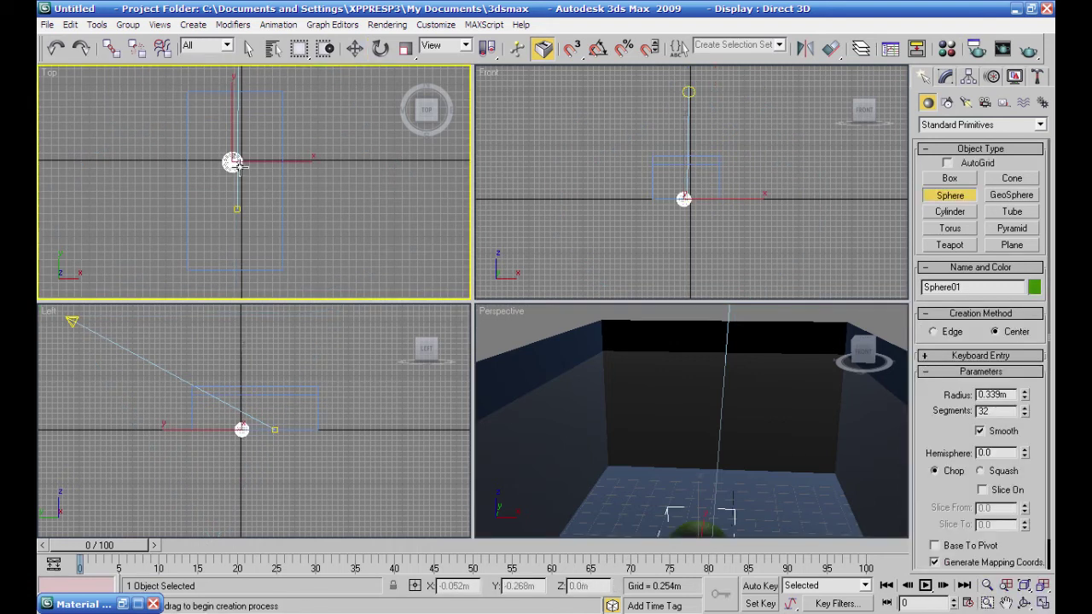
Raise the sphere in the Front view to about Z 0.791 m.
left_click(355, 48)
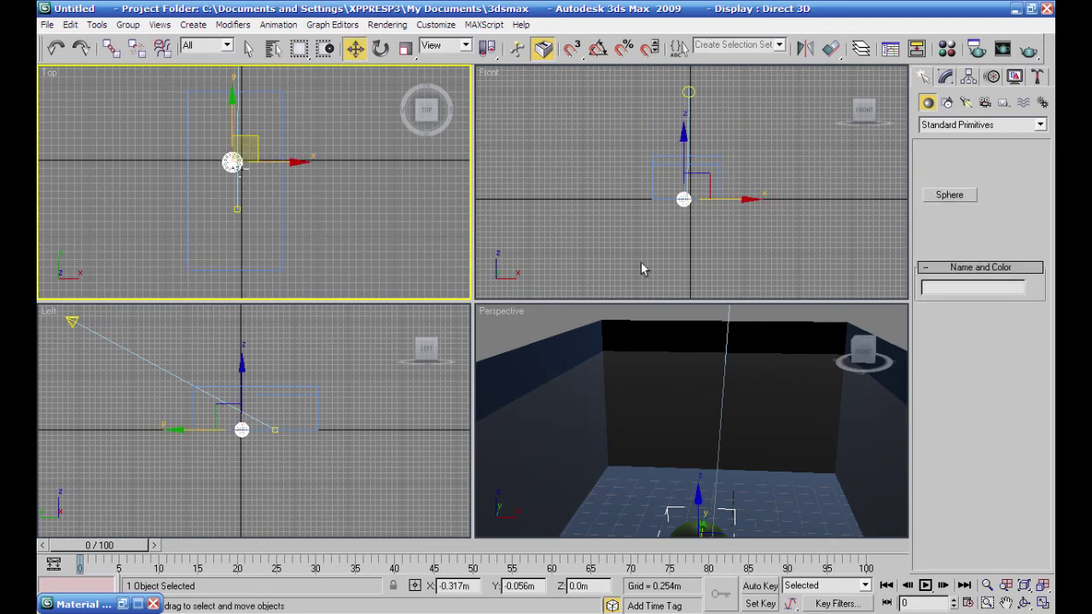
left_click(683, 199)
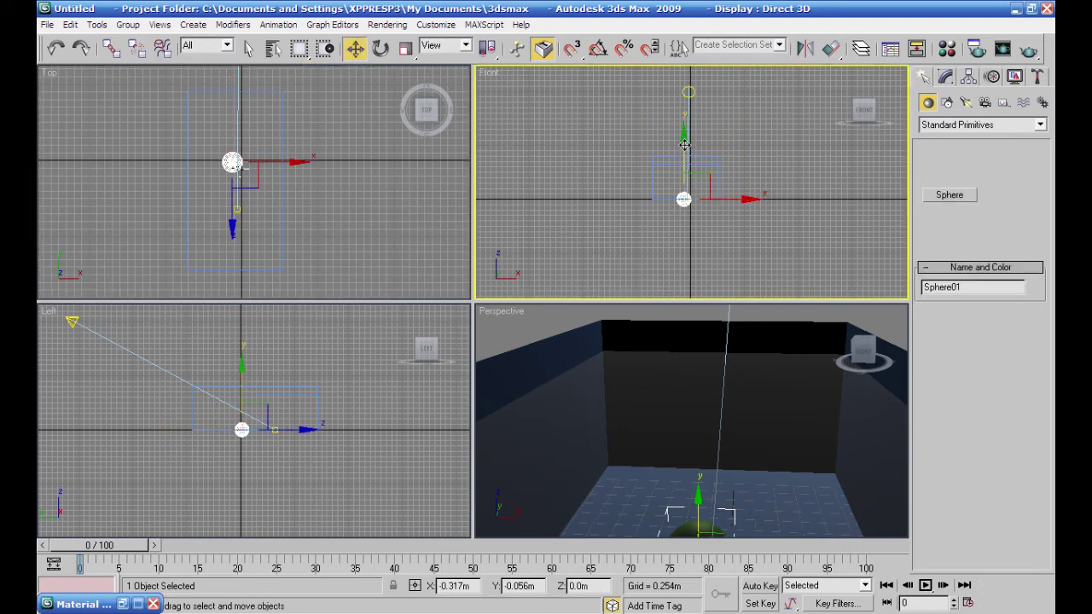
left_click_drag(685, 145, 684, 129)
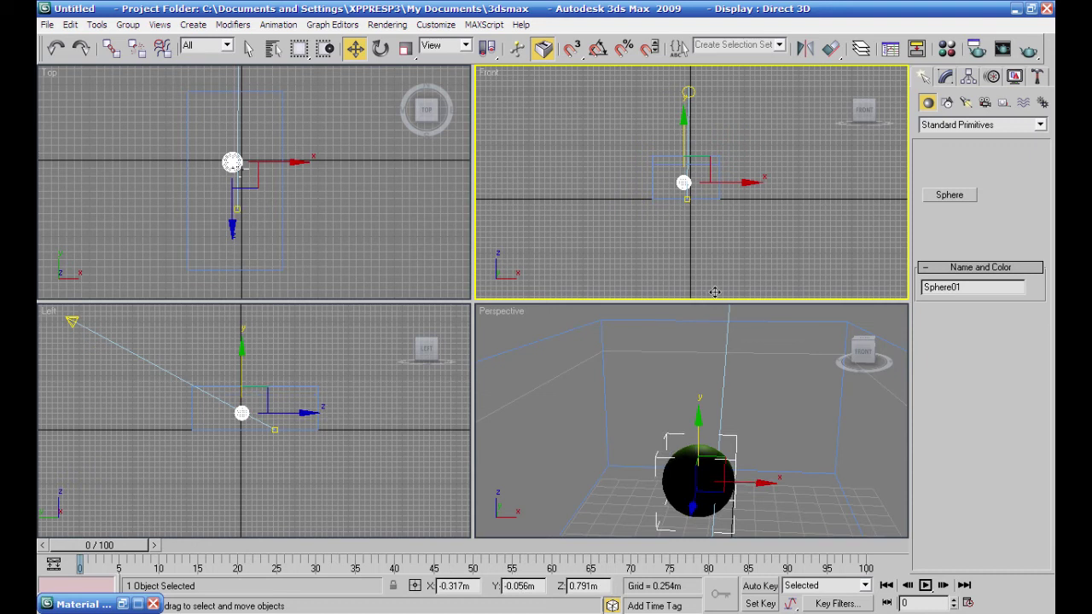
Test-render the Perspective view with the sphere in the water, and close the rendered frame.
right_click(771, 322)
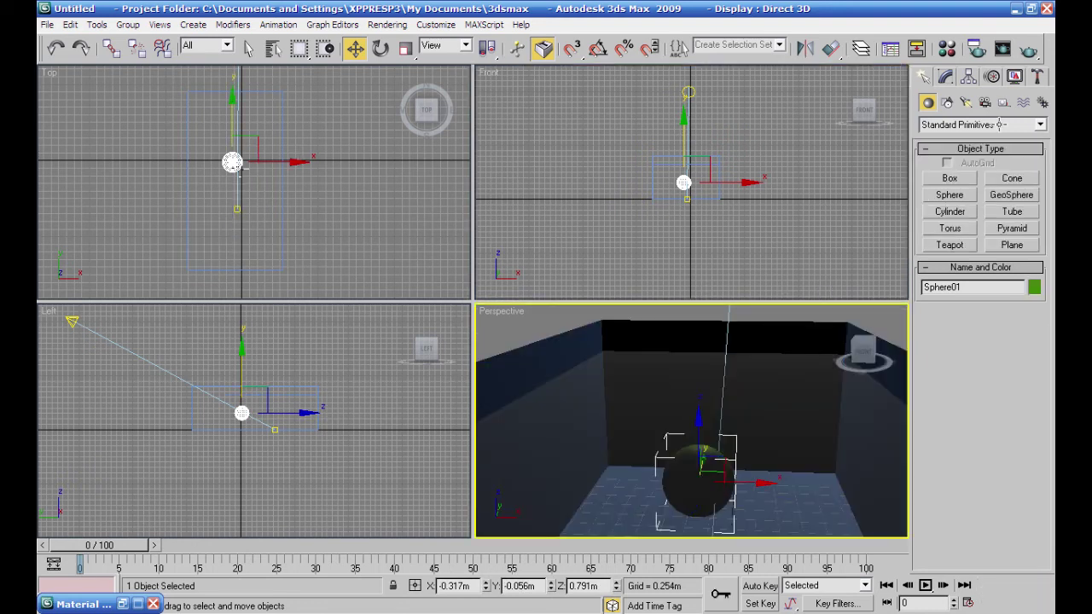
left_click(1029, 51)
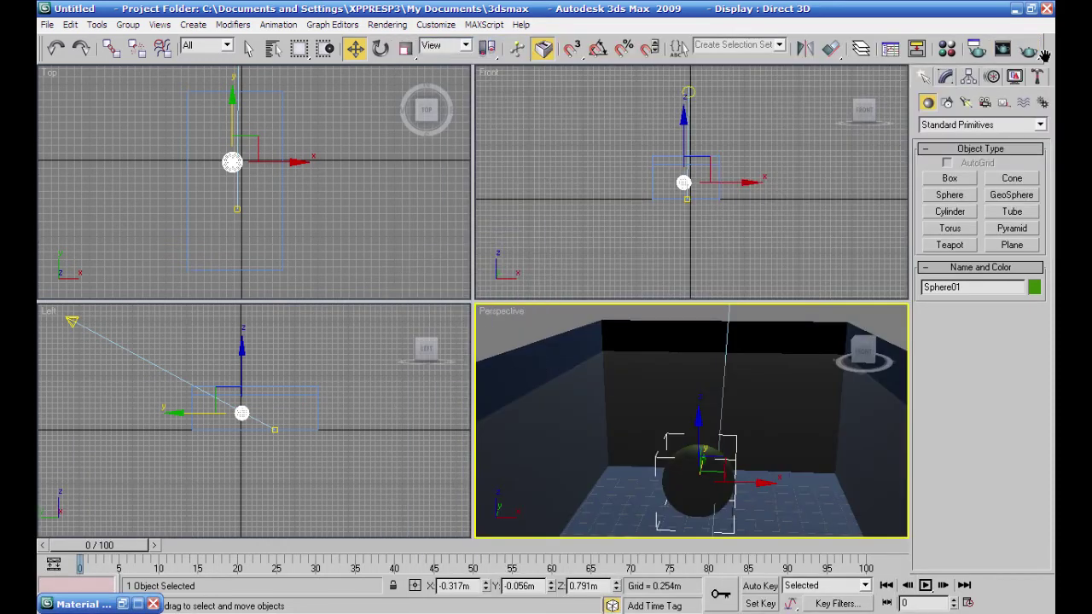
left_click(1029, 51)
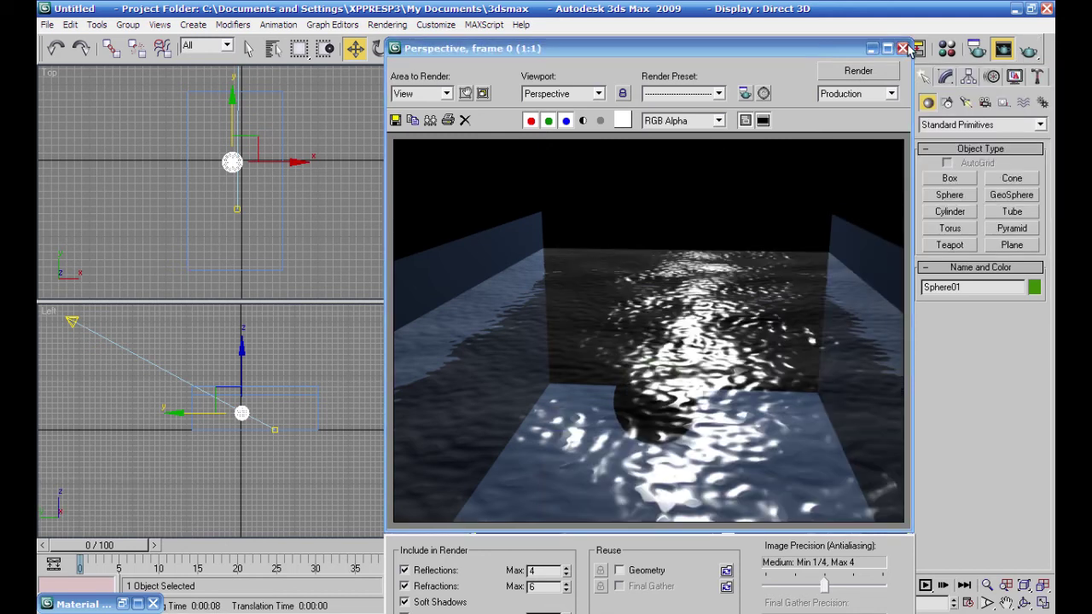
left_click(903, 48)
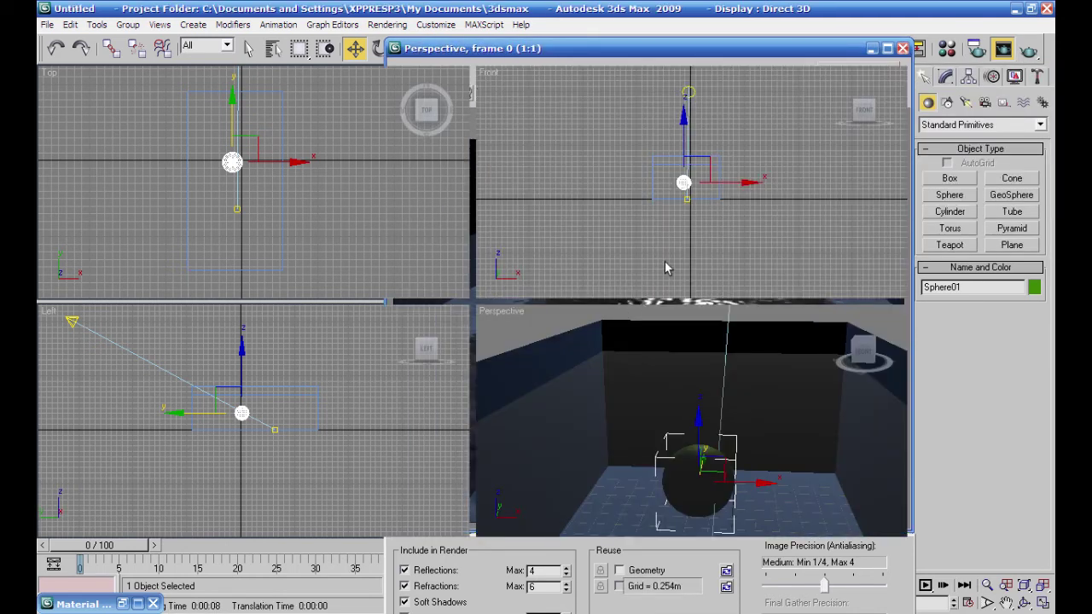
Clone the box with its water surface, sphere and spotlight as one Copy, placed beside the original toward negative X in the Front view.
left_click(692, 229)
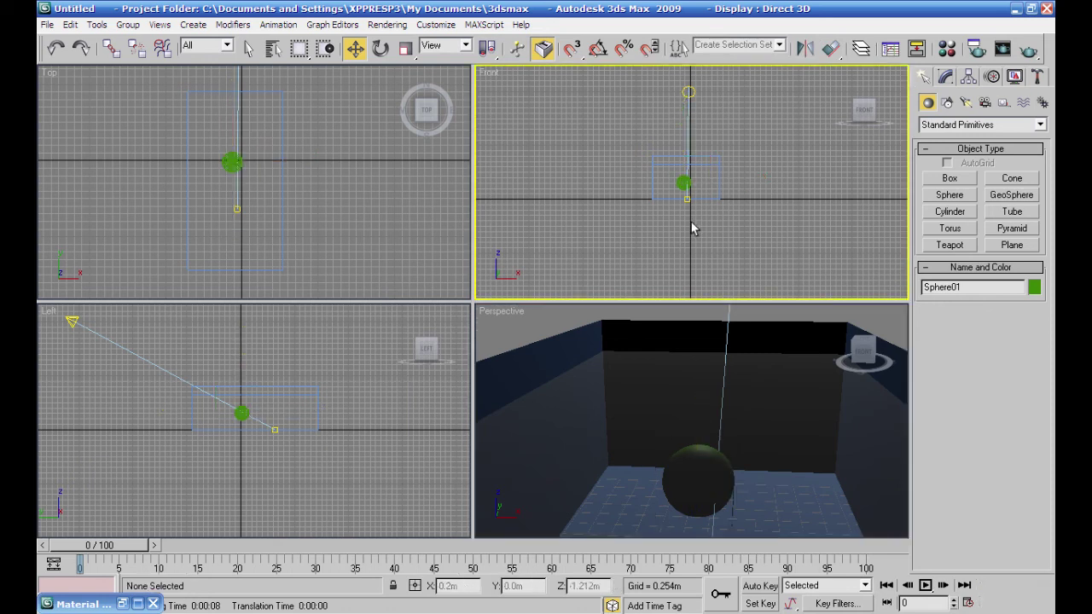
scroll(693, 229, "down", 1)
left_click_drag(751, 100, 664, 249)
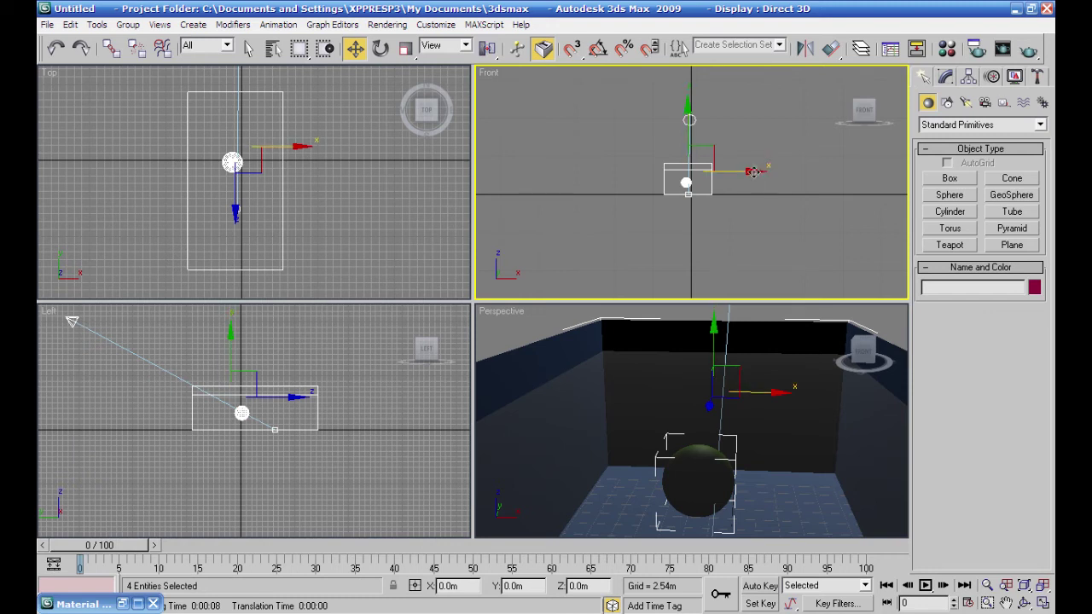
left_click_drag(751, 169, 635, 170, "shift")
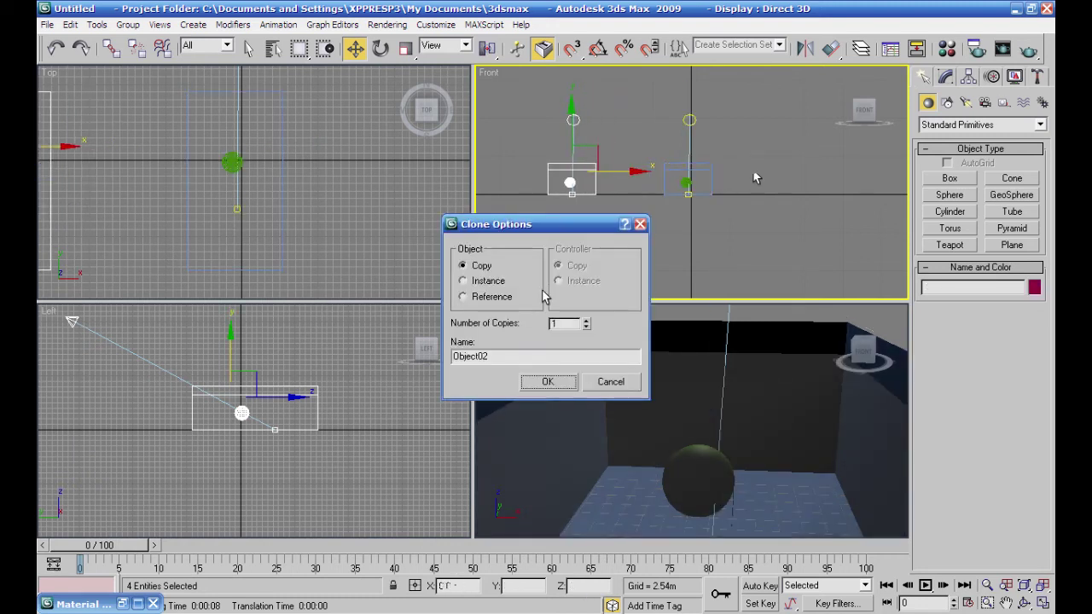
left_click(546, 381)
Reframe the Perspective view to look down inside the copied box at its sphere.
middle_click_drag(627, 416, 819, 407)
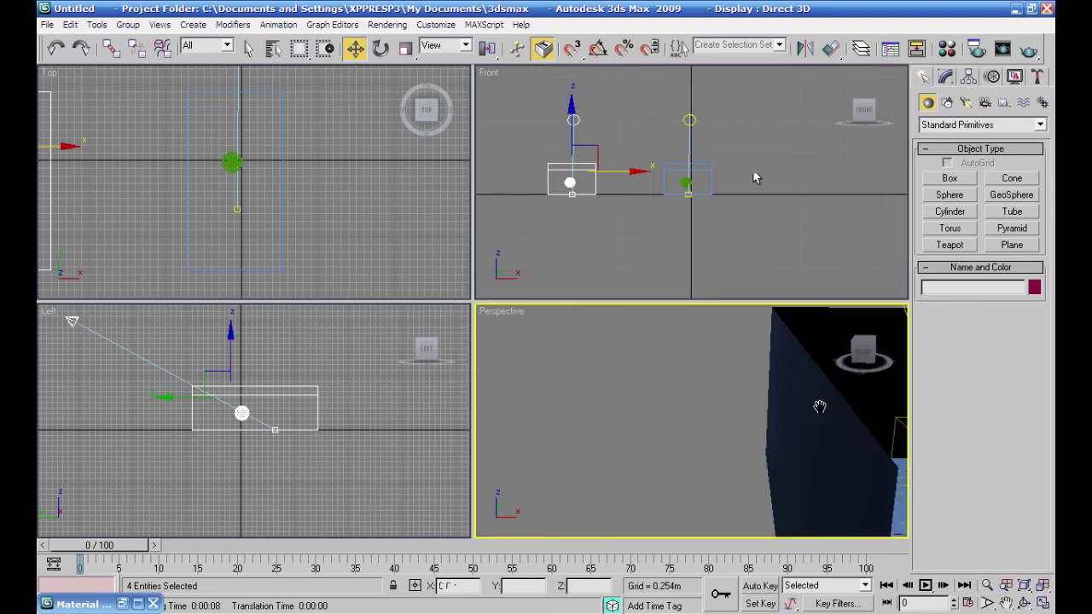
scroll(820, 407, "down", 3)
scroll(805, 409, "down", 2)
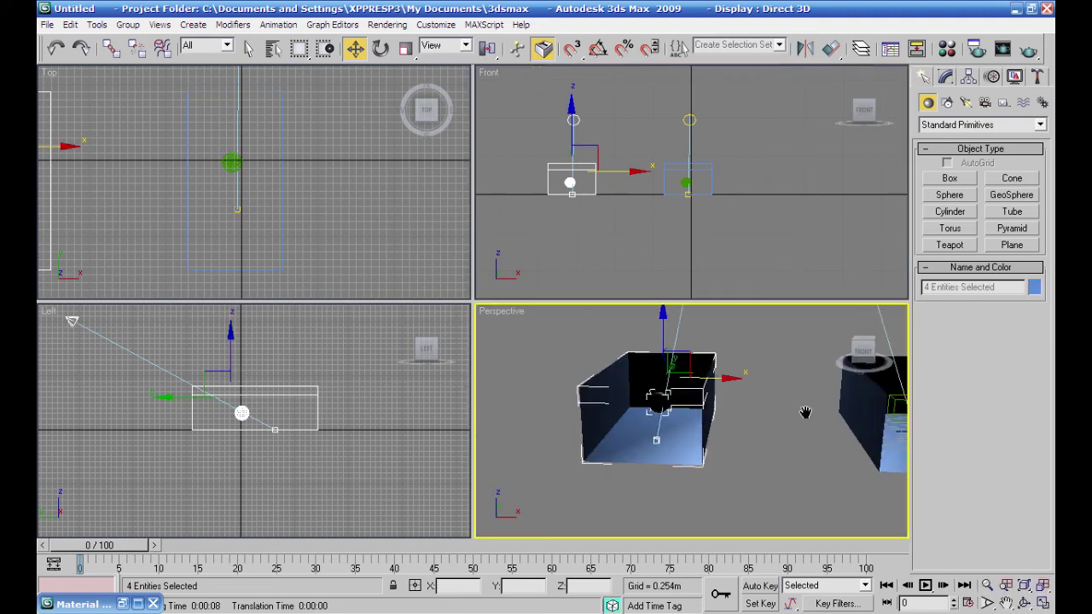
scroll(803, 412, "up", 3)
scroll(803, 412, "up", 3)
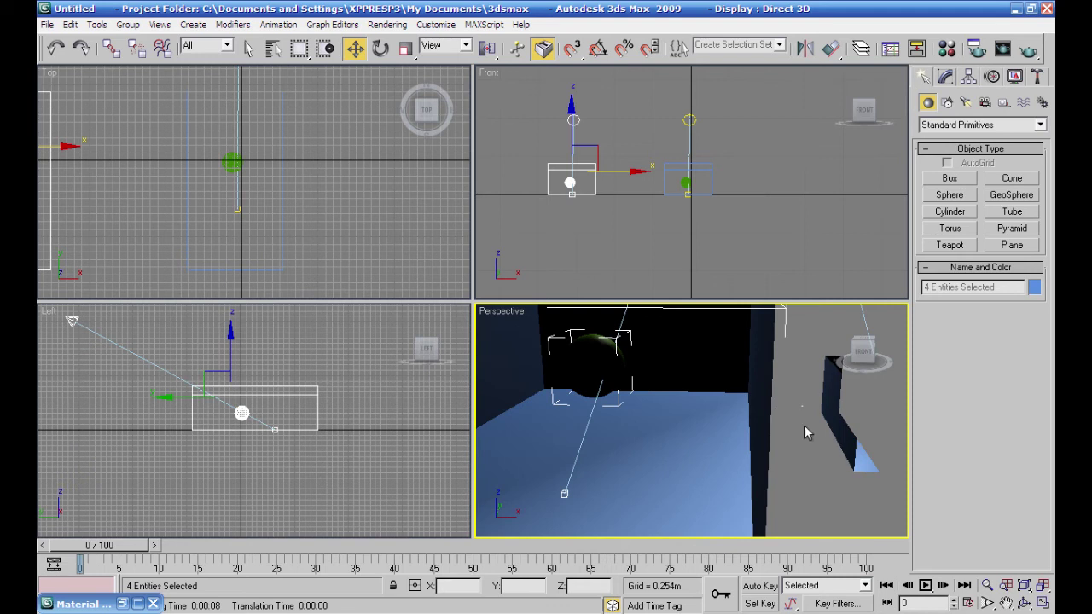
scroll(803, 413, "down", 4)
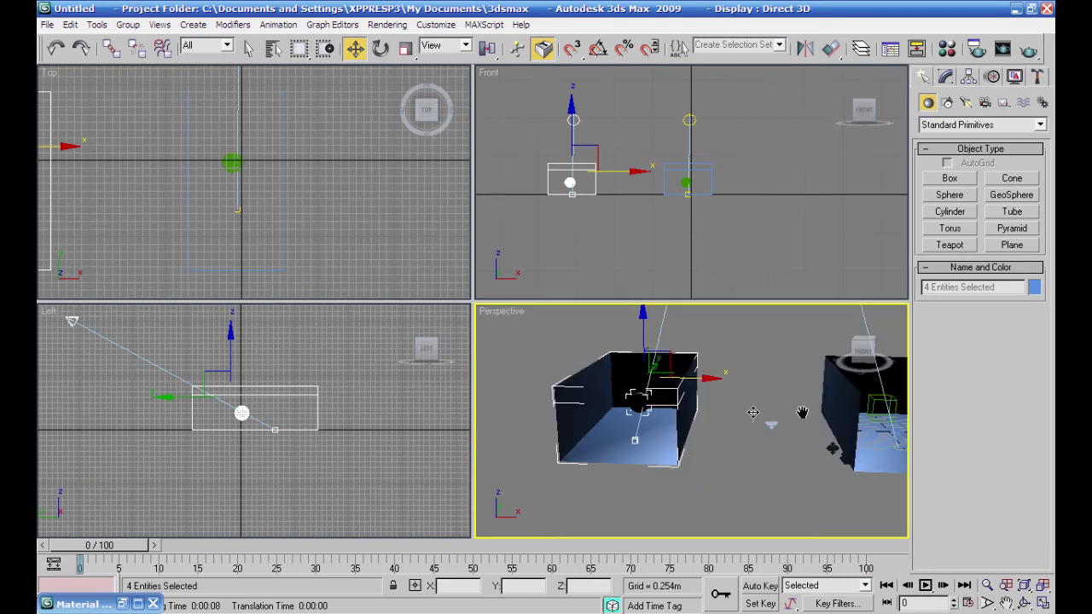
scroll(752, 412, "up", 3)
middle_click_drag(730, 405, 792, 416, "alt")
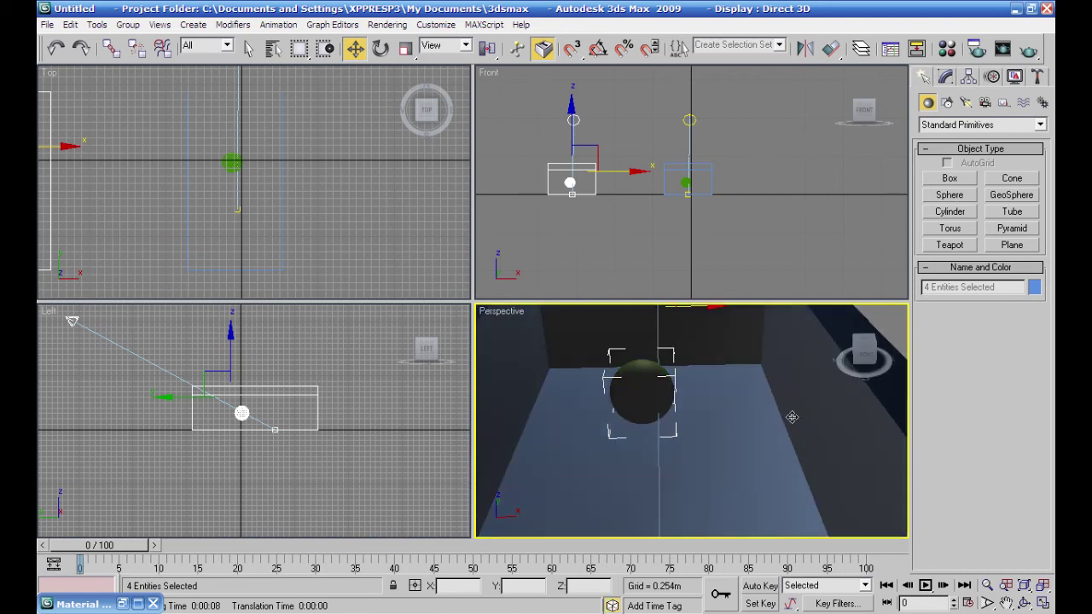
left_click(792, 416)
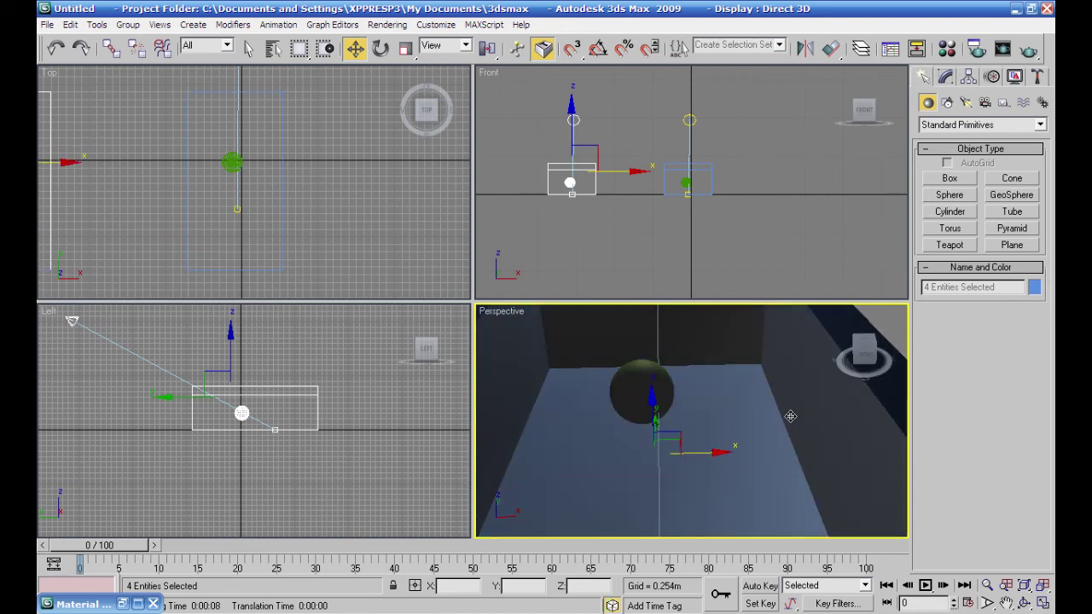
Select the copied water surface and make the second material slot an Arch & Design (mi) material.
right_click(585, 236)
left_click(595, 236)
middle_click_drag(595, 236, 686, 238)
scroll(683, 230, "up", 4)
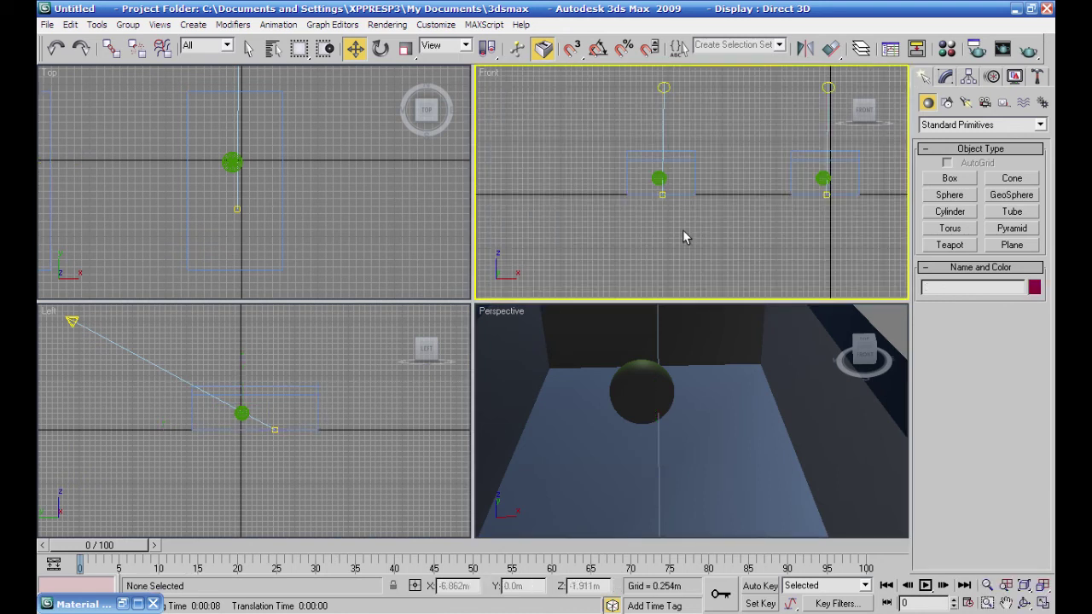
left_click(667, 150)
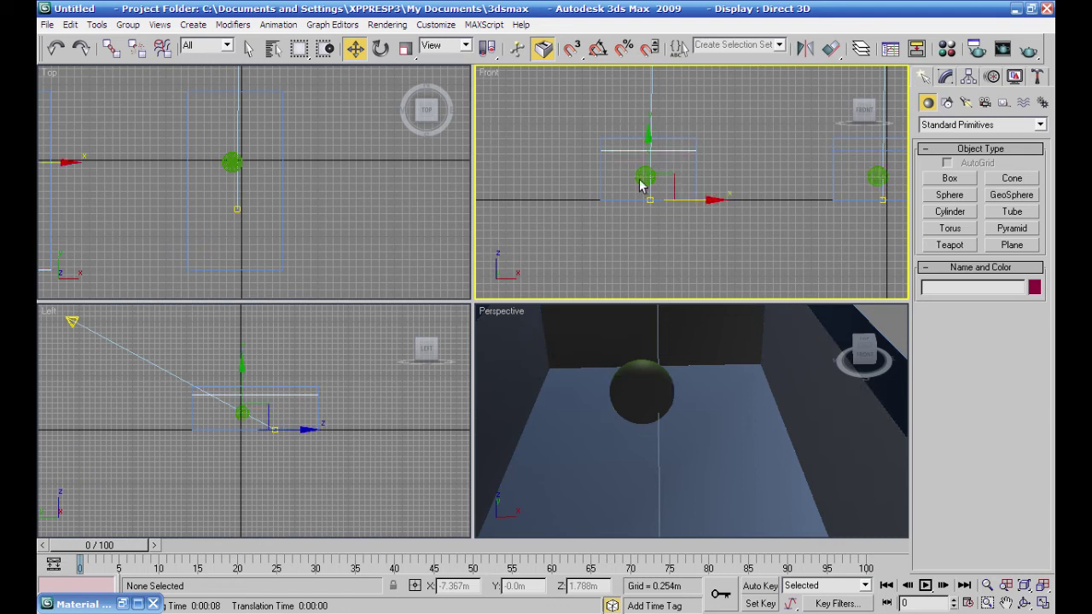
left_click(947, 48)
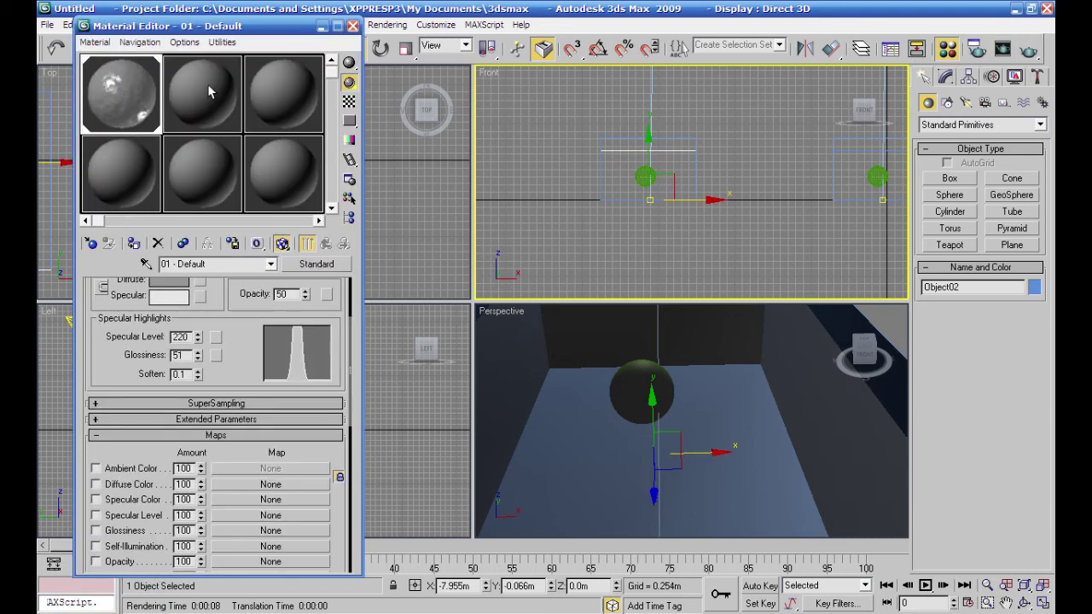
left_click(209, 92)
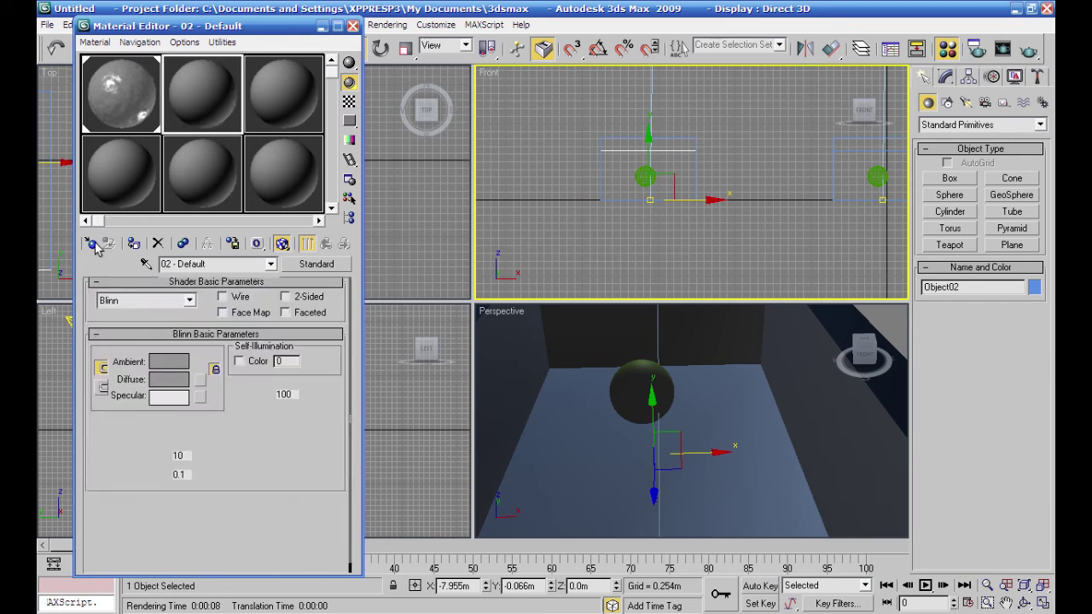
left_click(92, 245)
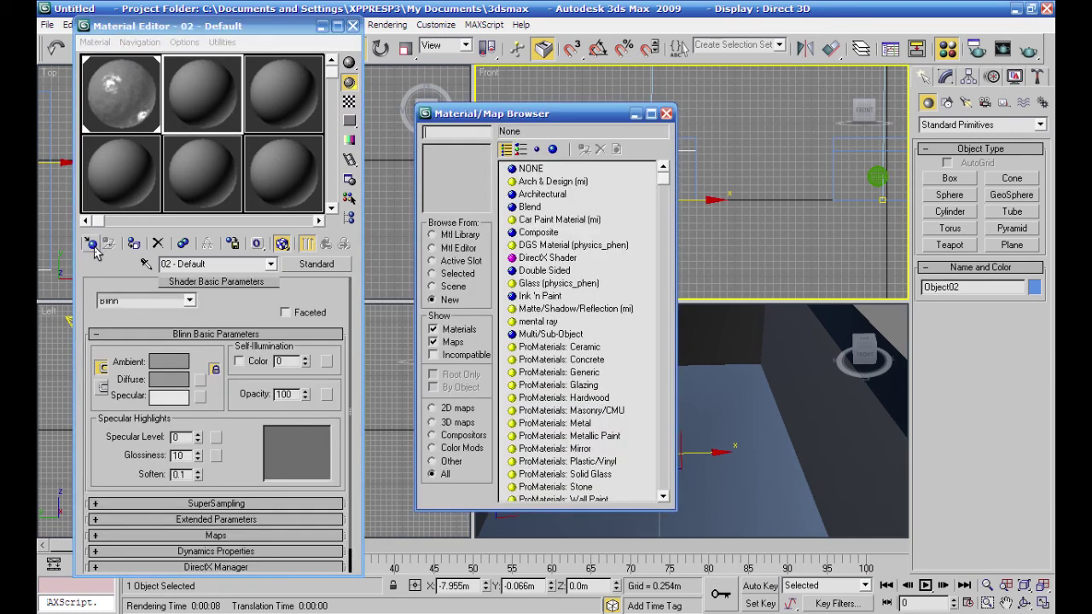
left_click(550, 183)
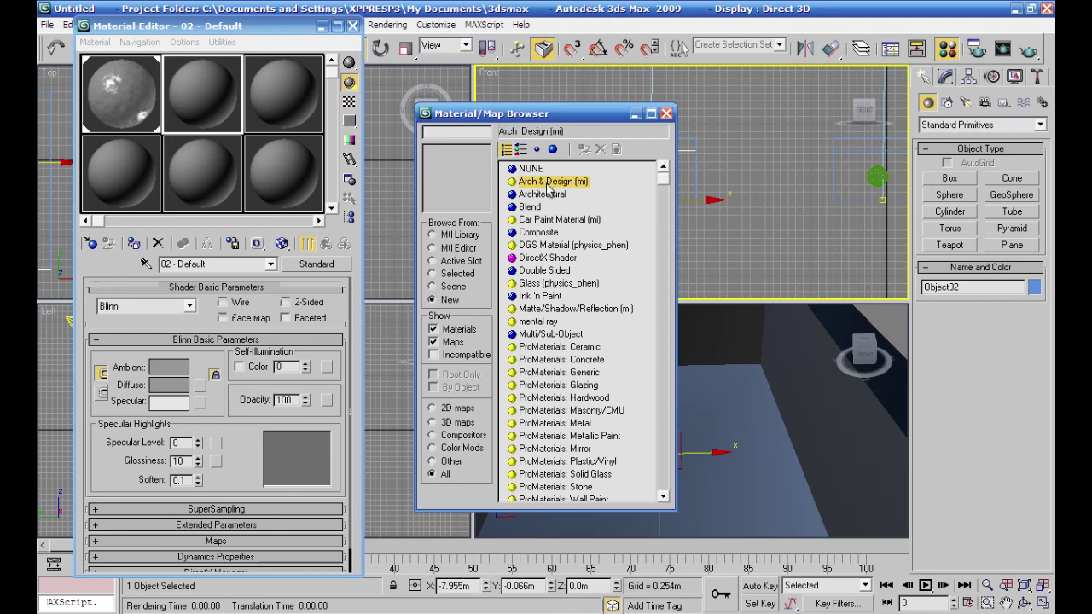
double_click(550, 183)
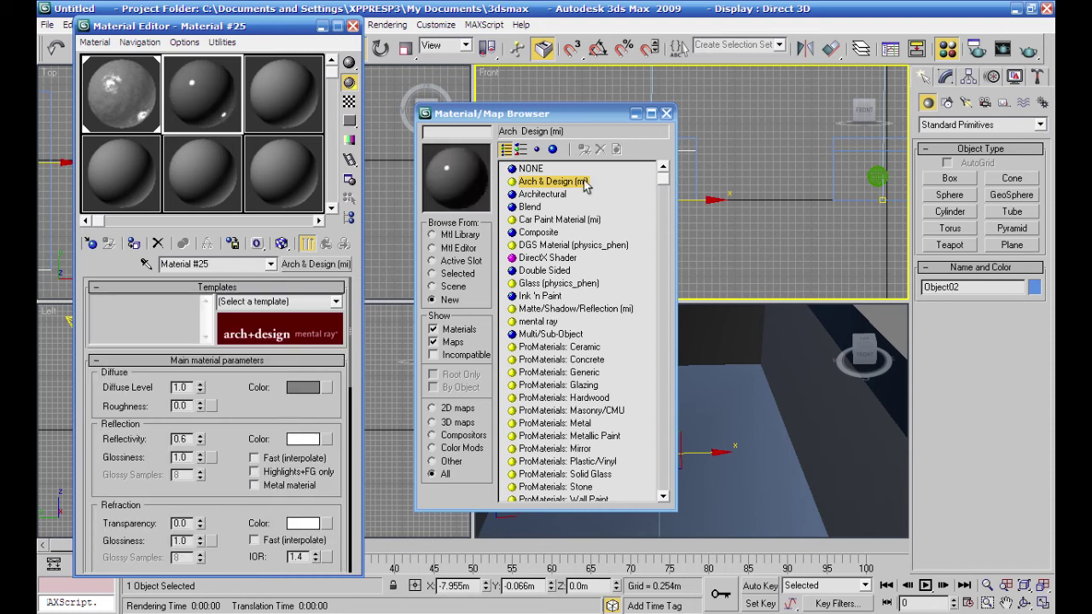
left_click(666, 113)
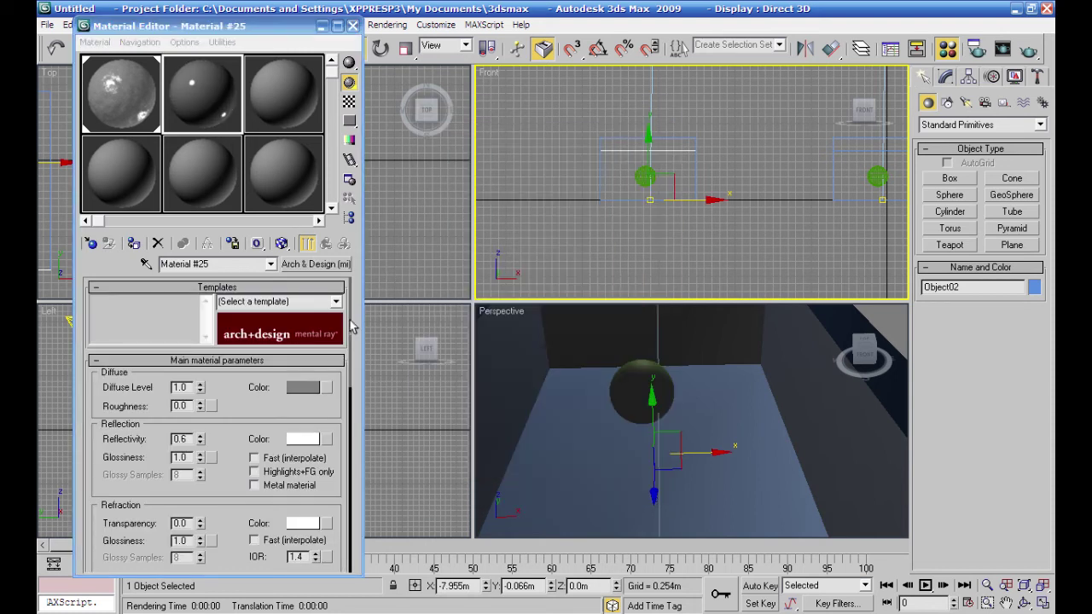
Apply the Water, Reflective surface template to the Arch & Design material and assign it to the copied water surface.
left_click(337, 304)
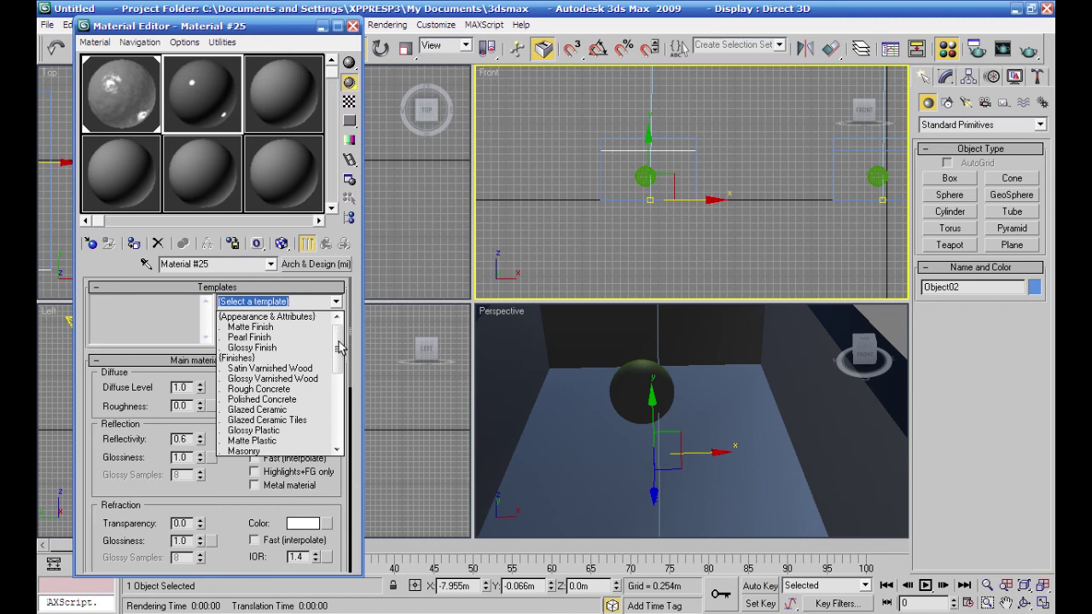
left_click_drag(339, 348, 340, 417)
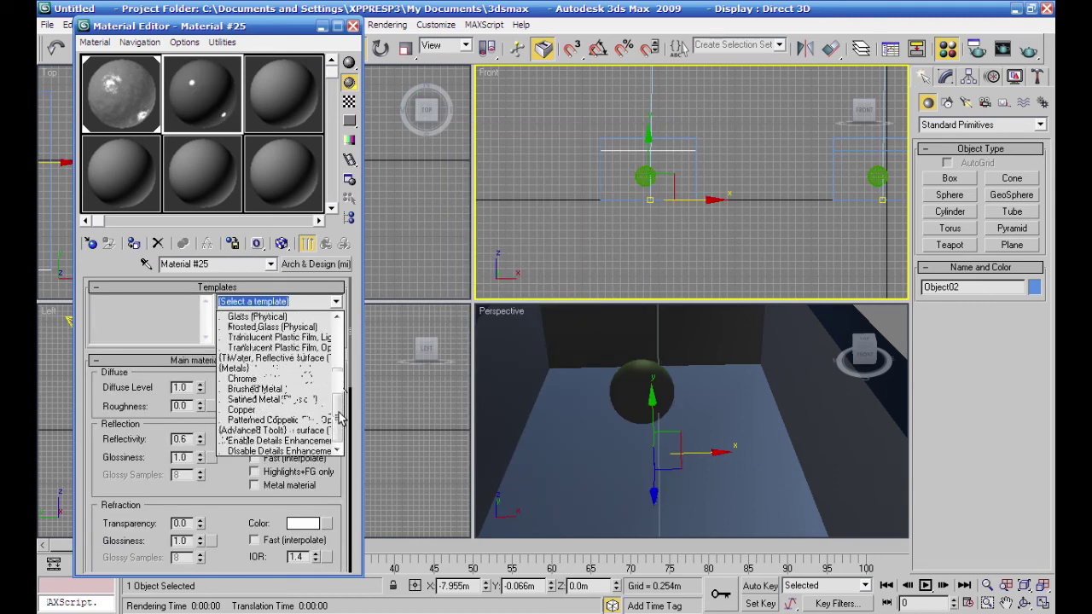
left_click(269, 357)
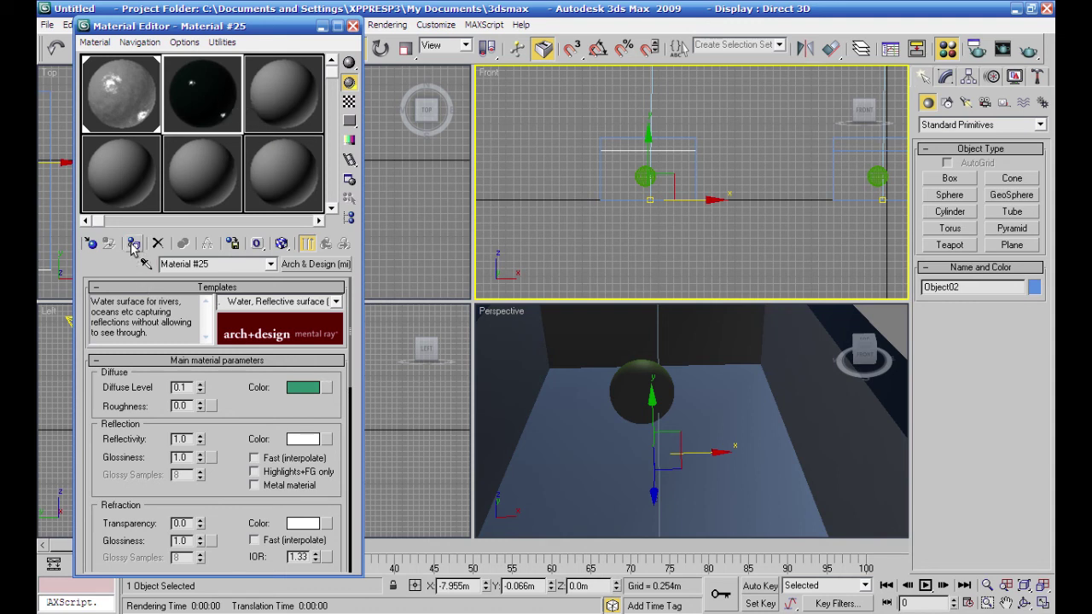
left_click(134, 245)
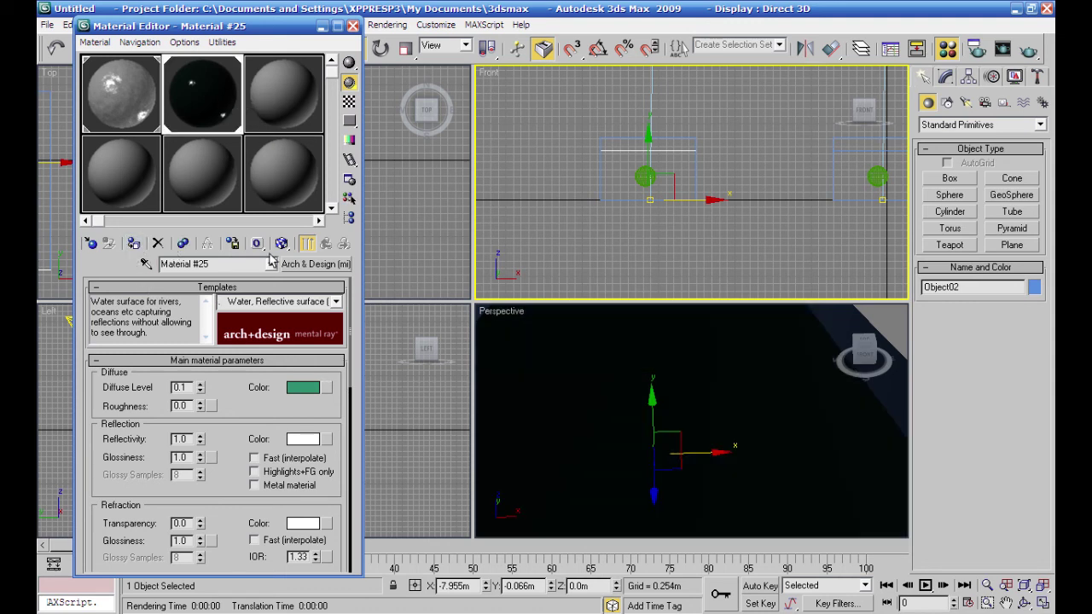
right_click(641, 354)
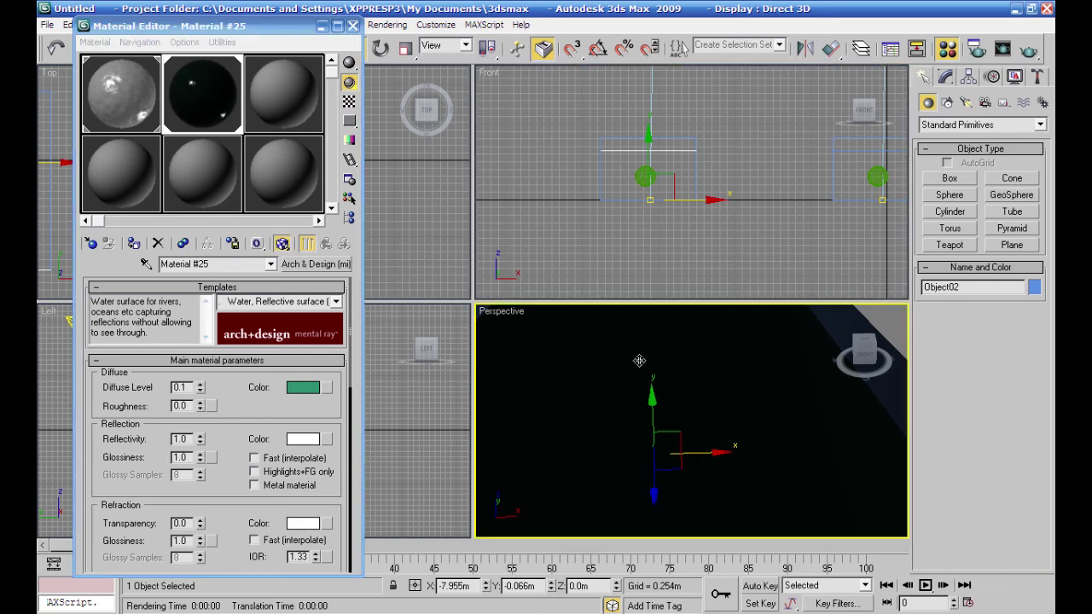
middle_click_drag(841, 397, 867, 396)
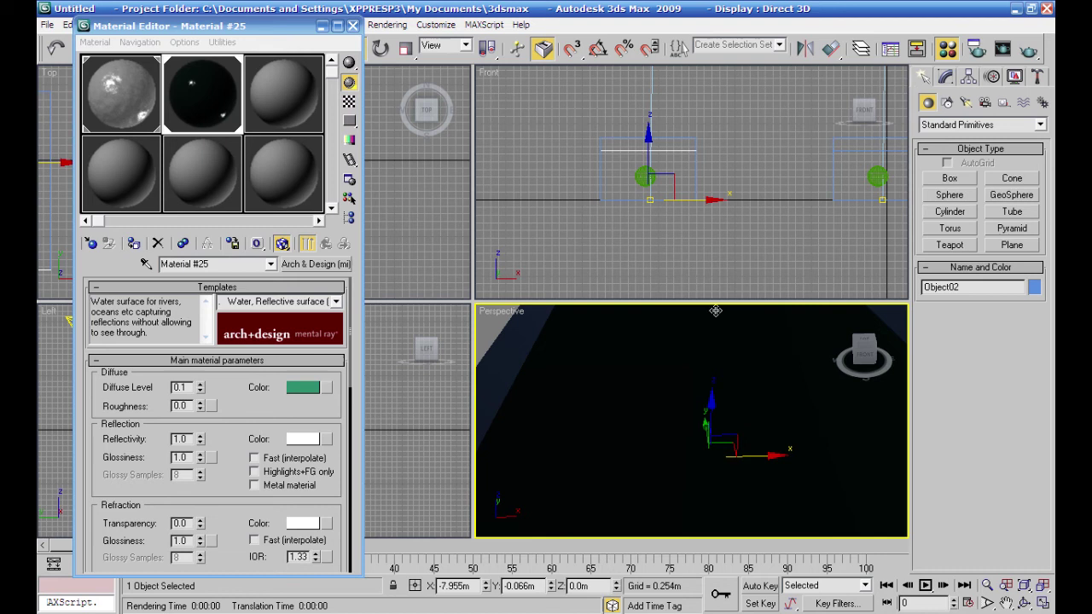
Render the Perspective view to check the copied box's reflective water surface, and close the rendered frame.
left_click(1029, 51)
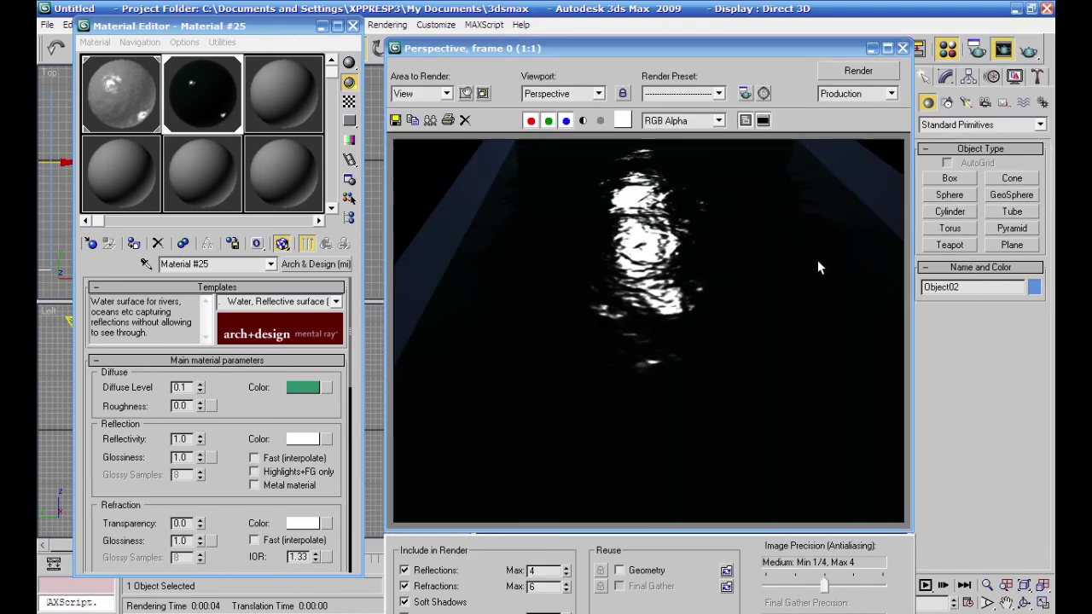
left_click(903, 48)
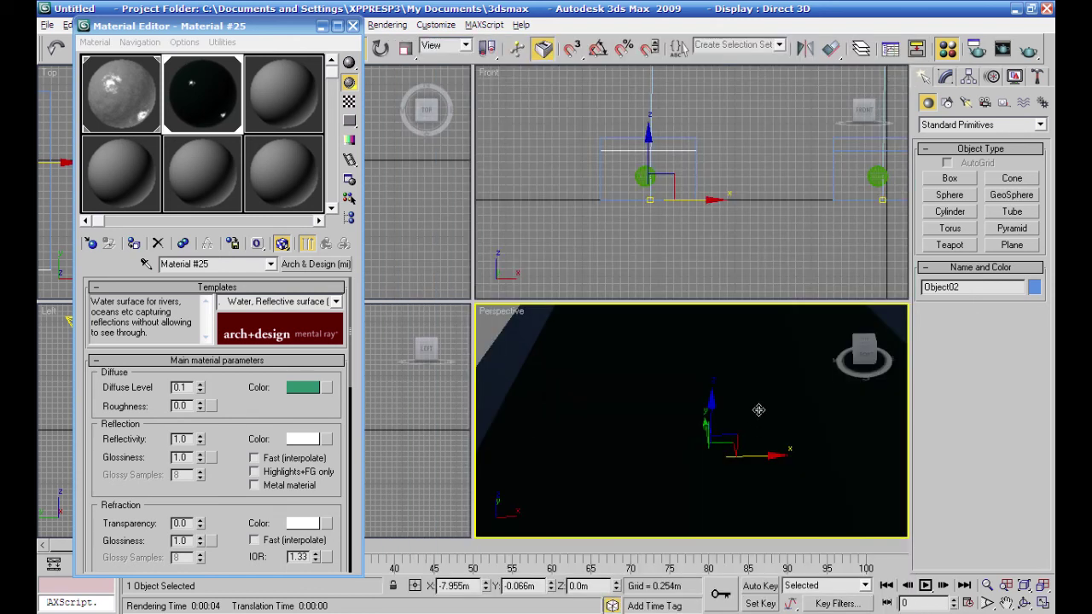
Set the Arch & Design water material's Diffuse Level to 0.39 and refraction Transparency to 0.73, and render the Perspective view.
scroll(759, 408, "up", 3)
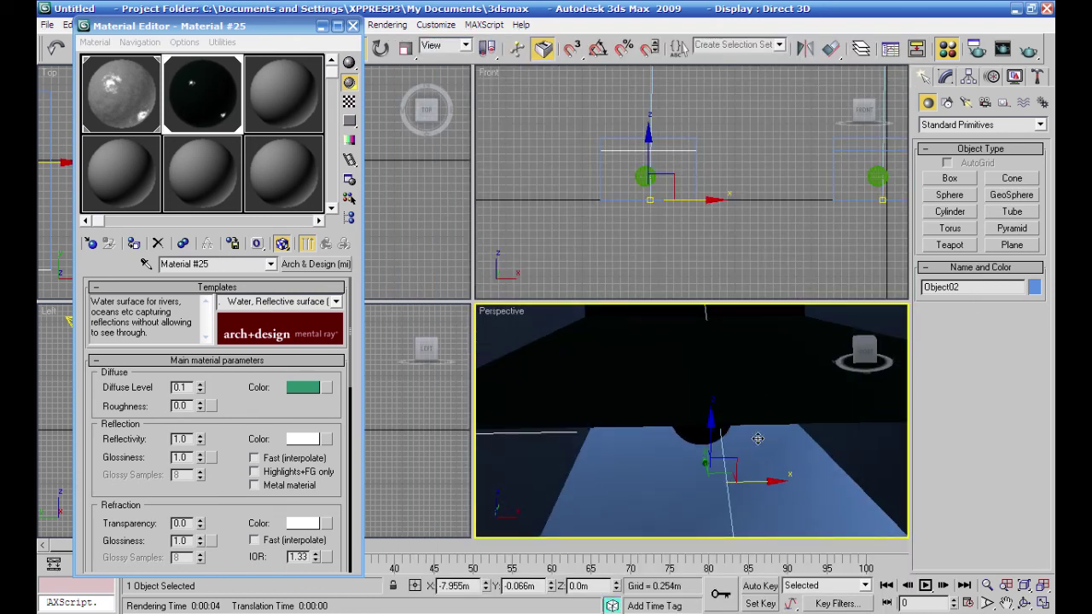
scroll(757, 439, "up", 2)
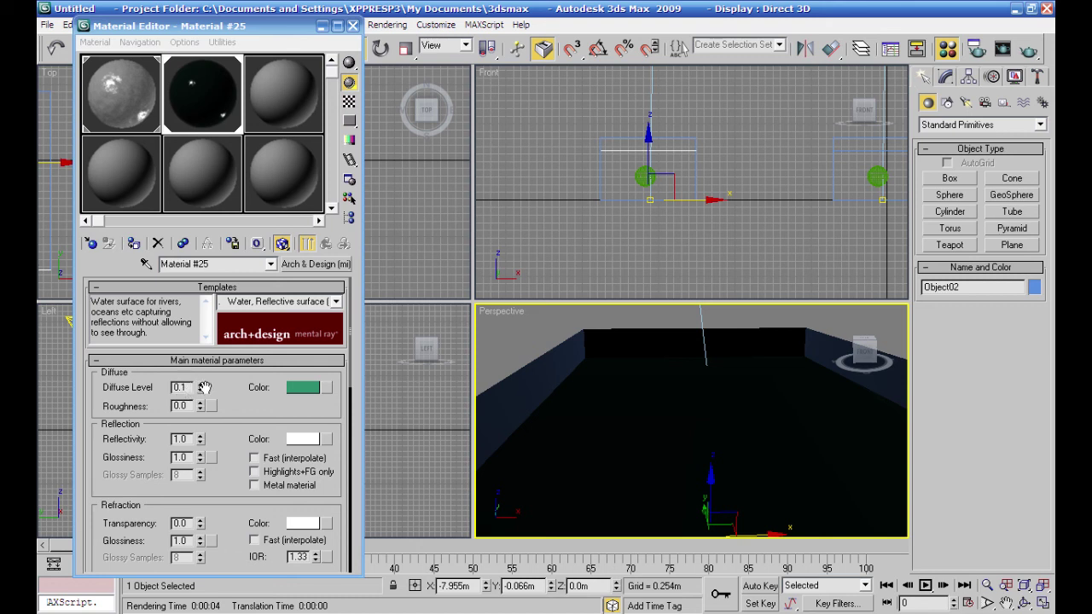
left_click_drag(202, 390, 201, 363)
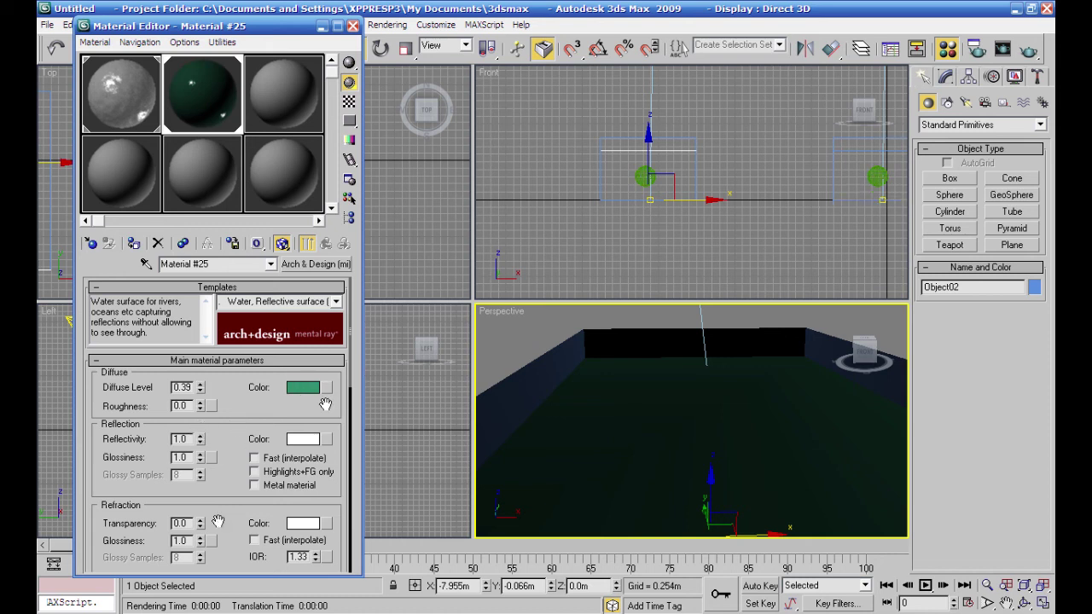
left_click_drag(201, 528, 201, 474)
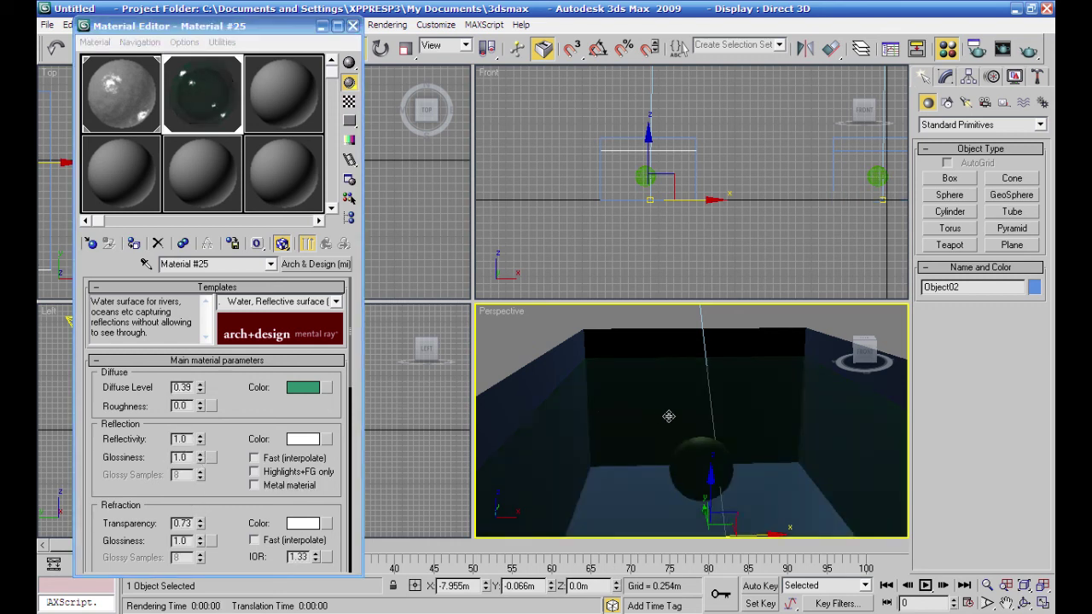
left_click(1030, 50)
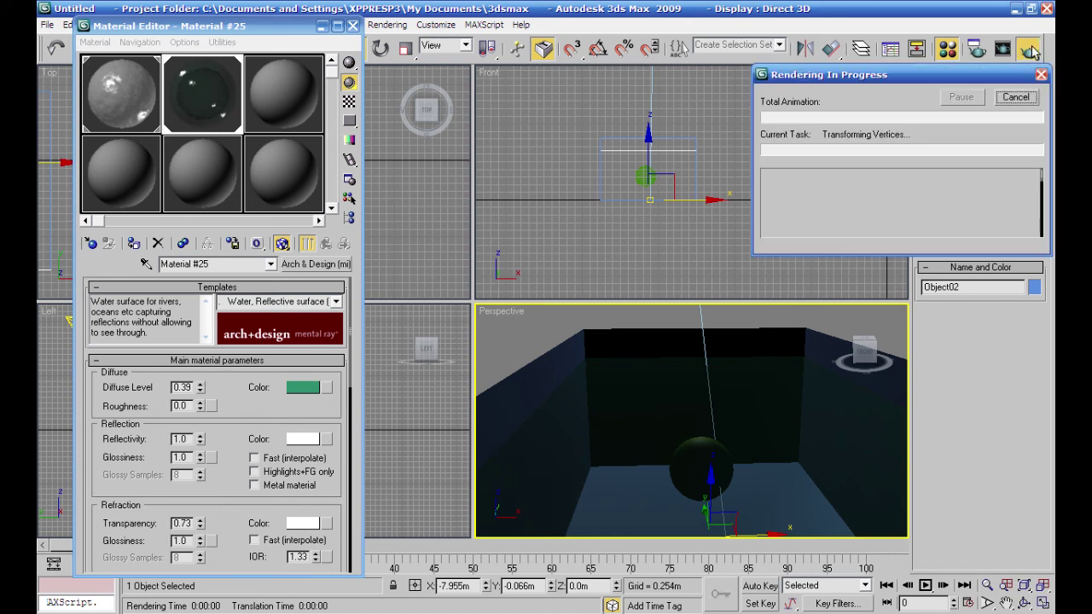